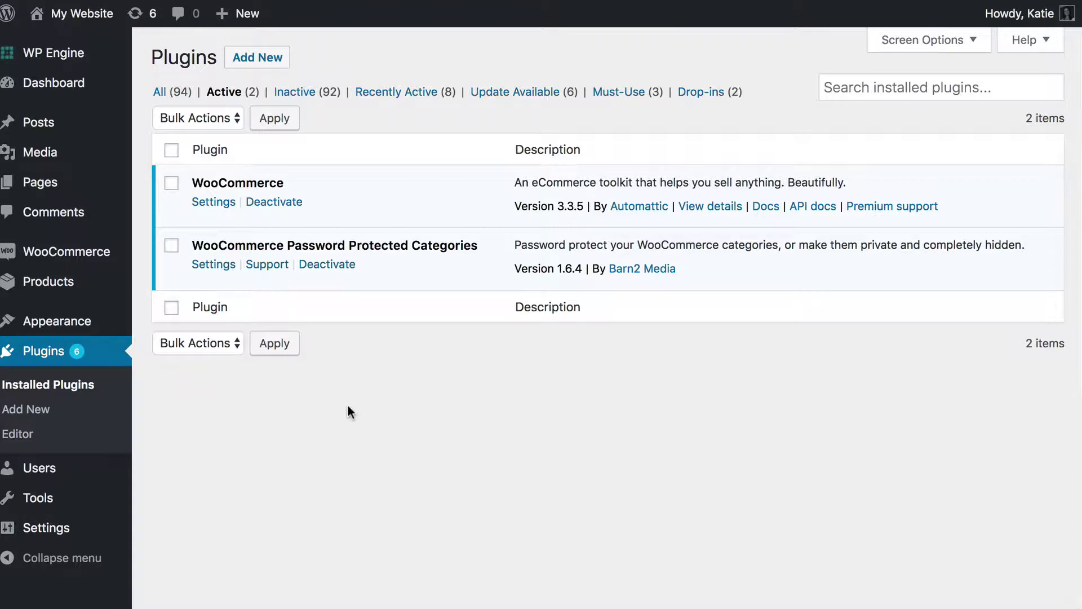
Add the product category 'Private Category' with slug private-cat-1 and Private visibility.
{"action": "mouse_move", "coordinate": [55, 291]}
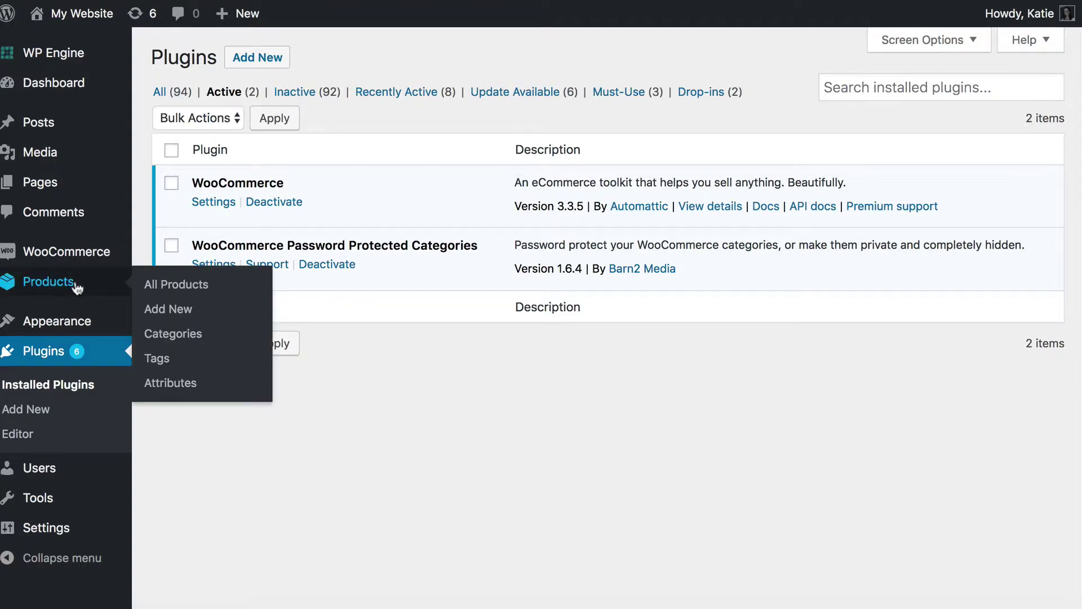
{"action": "left_click", "coordinate": [160, 335]}
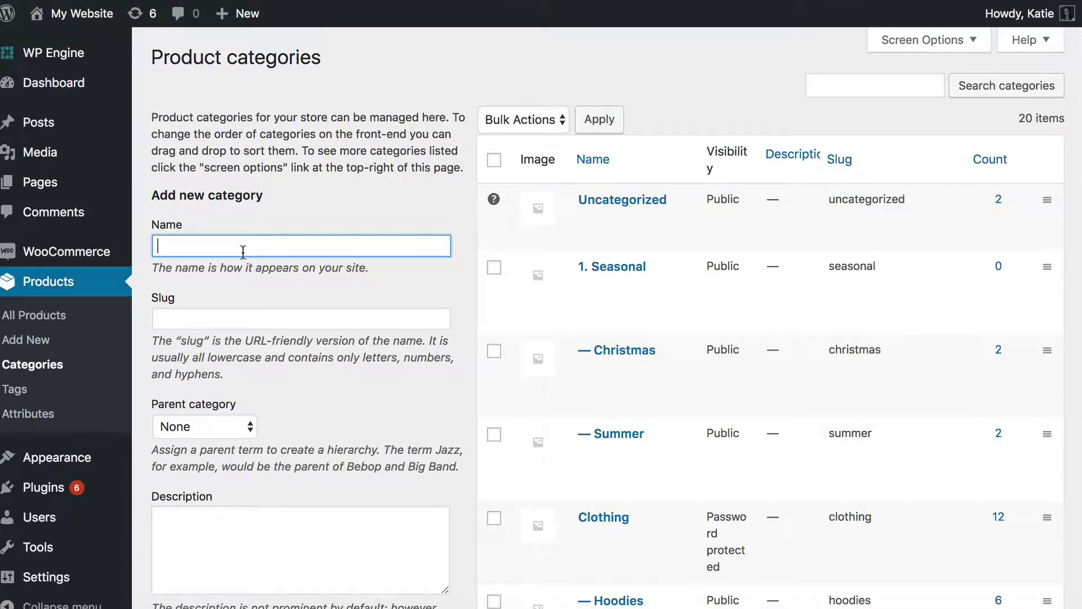
{"action": "type", "text": "Private Category"}
{"action": "key", "text": "Tab"}
{"action": "type", "text": "pri"}
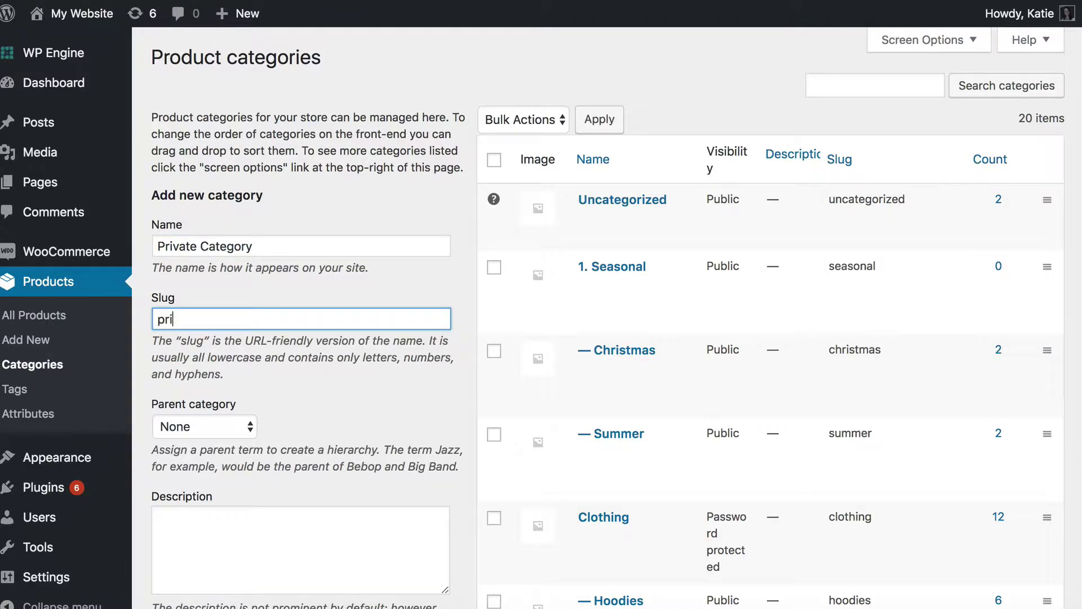
{"action": "type", "text": "vate-cat-1"}
{"action": "scroll", "coordinate": [305, 364], "scroll_direction": "down", "scroll_amount": 3}
{"action": "scroll", "coordinate": [305, 364], "scroll_direction": "down", "scroll_amount": 10}
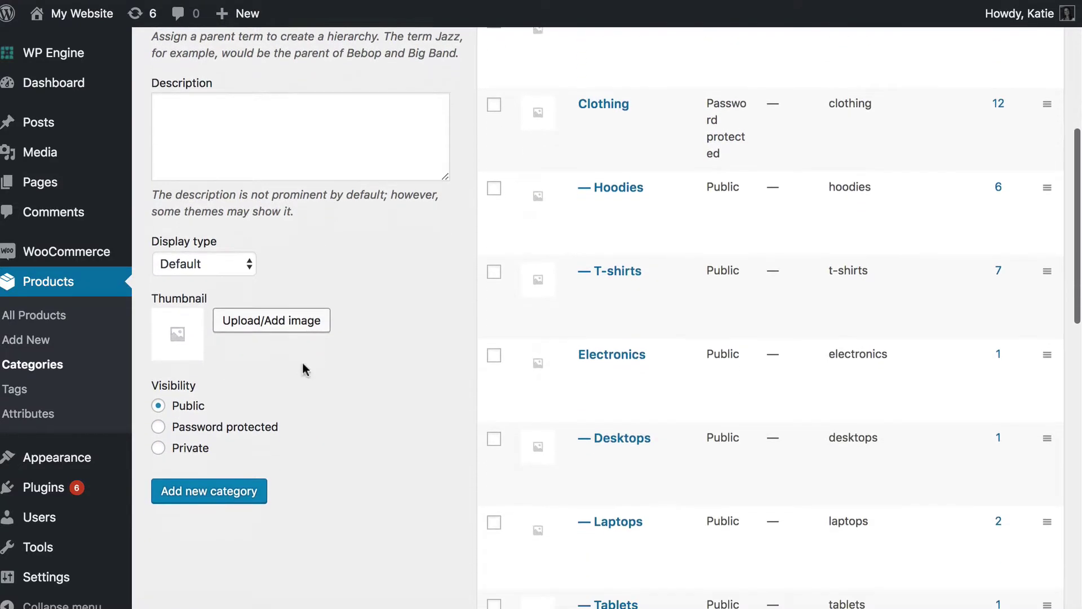
{"action": "scroll", "coordinate": [265, 423], "scroll_direction": "down", "scroll_amount": 1}
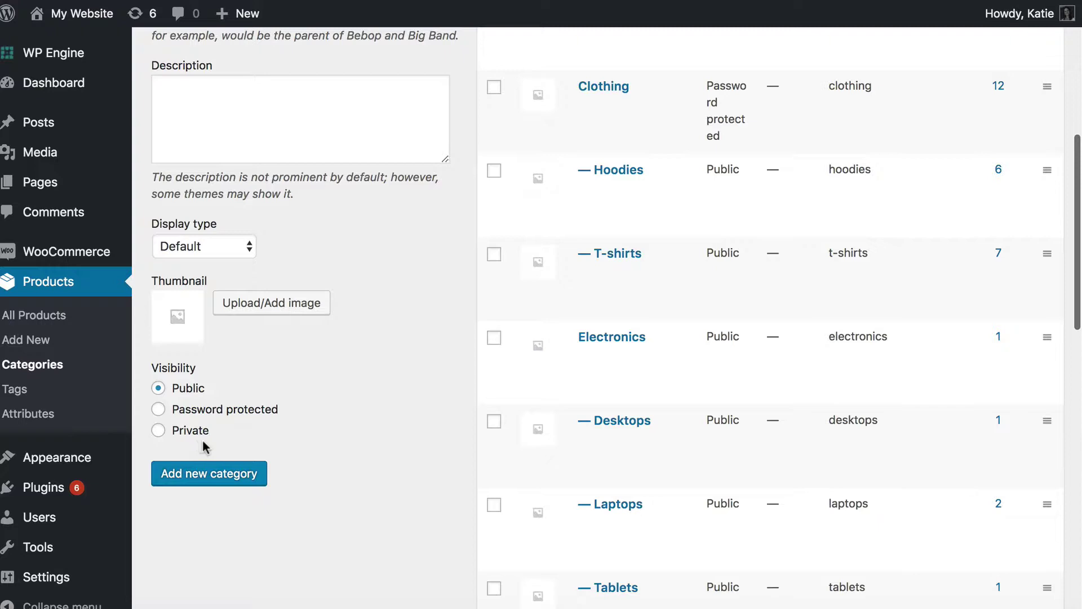
{"action": "scroll", "coordinate": [203, 442], "scroll_direction": "up", "scroll_amount": 1}
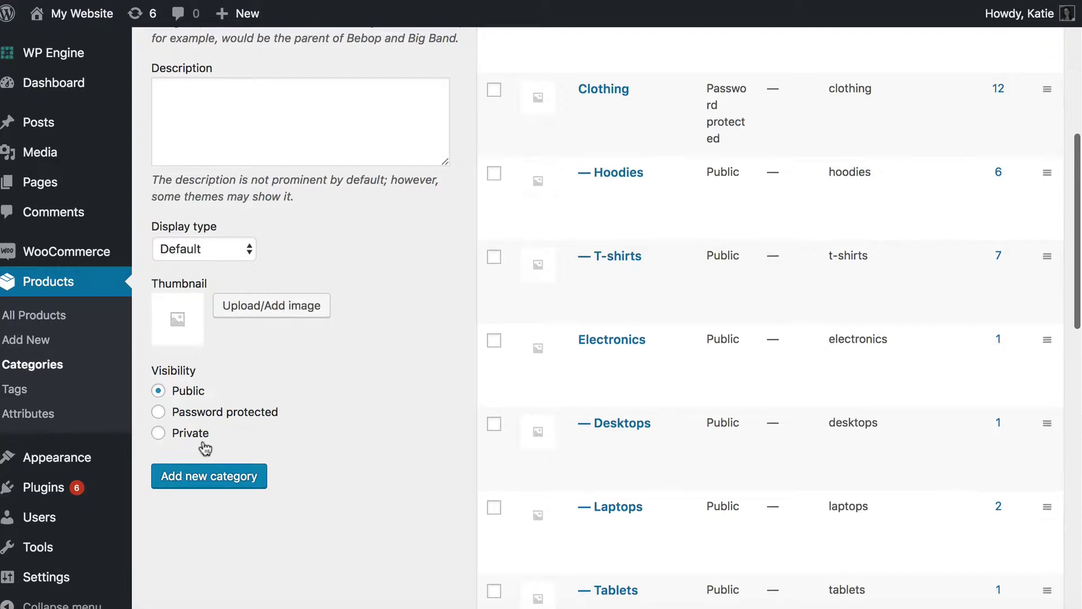
{"action": "left_click", "coordinate": [158, 434]}
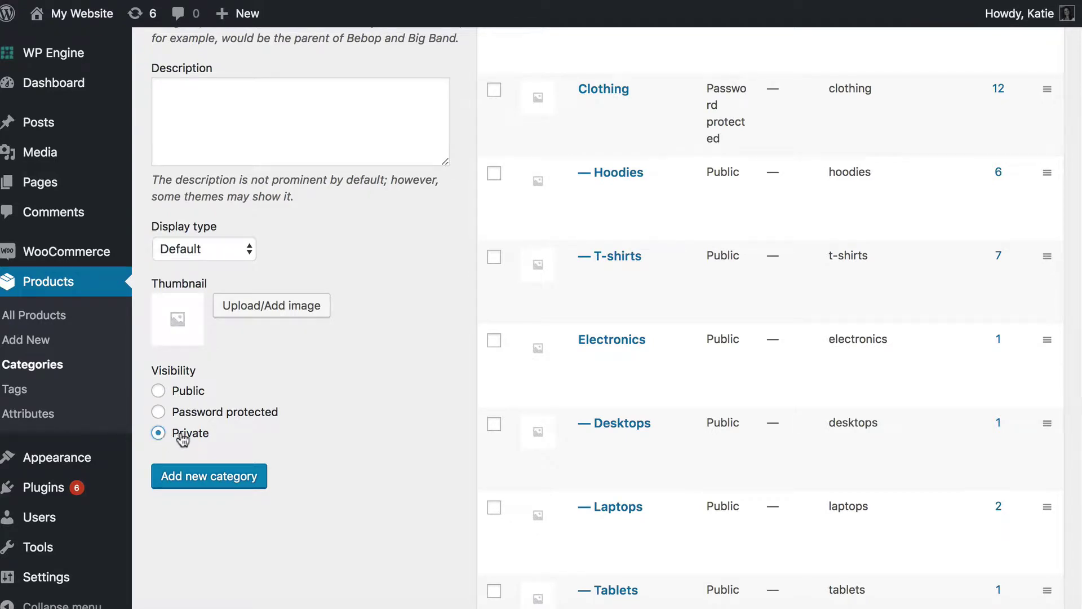
{"action": "left_click", "coordinate": [198, 483]}
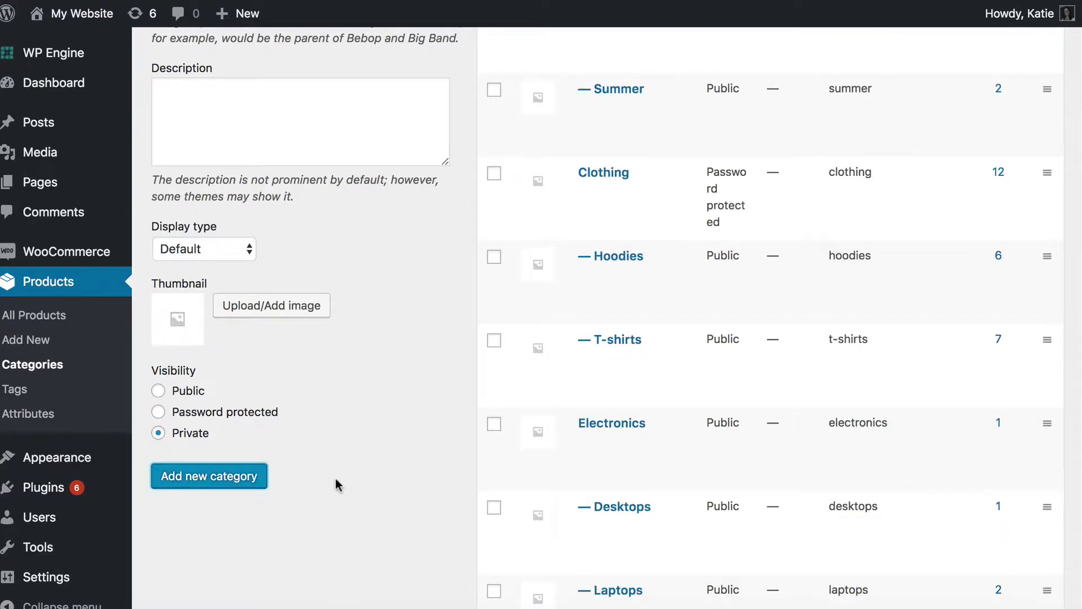
{"action": "scroll", "coordinate": [338, 479], "scroll_direction": "up", "scroll_amount": 10}
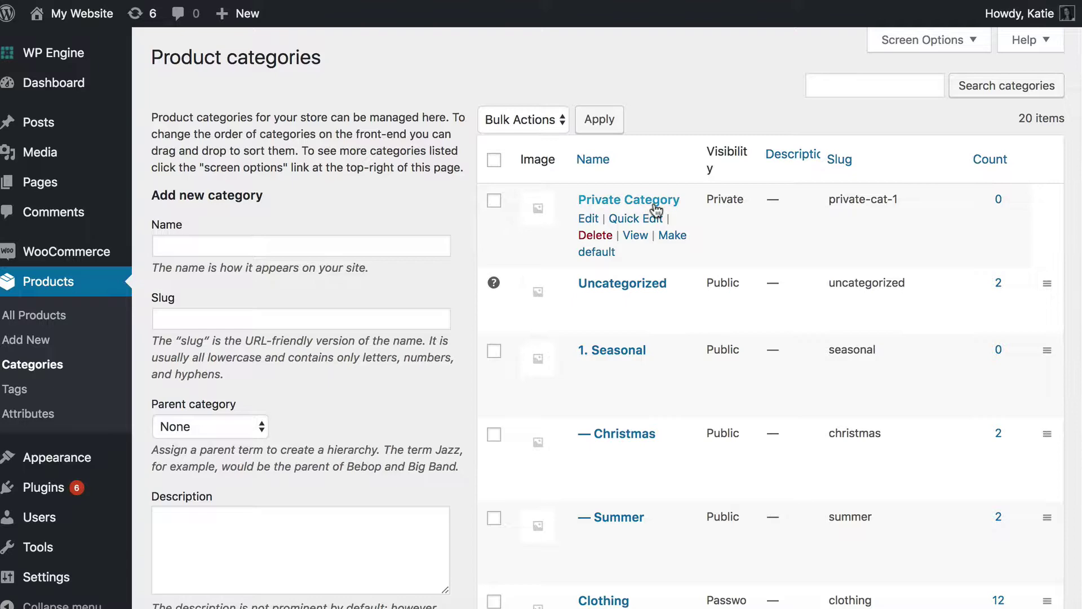
Quick-edit the Poster product to move it from Posters to Private Category.
{"action": "left_click", "coordinate": [43, 317]}
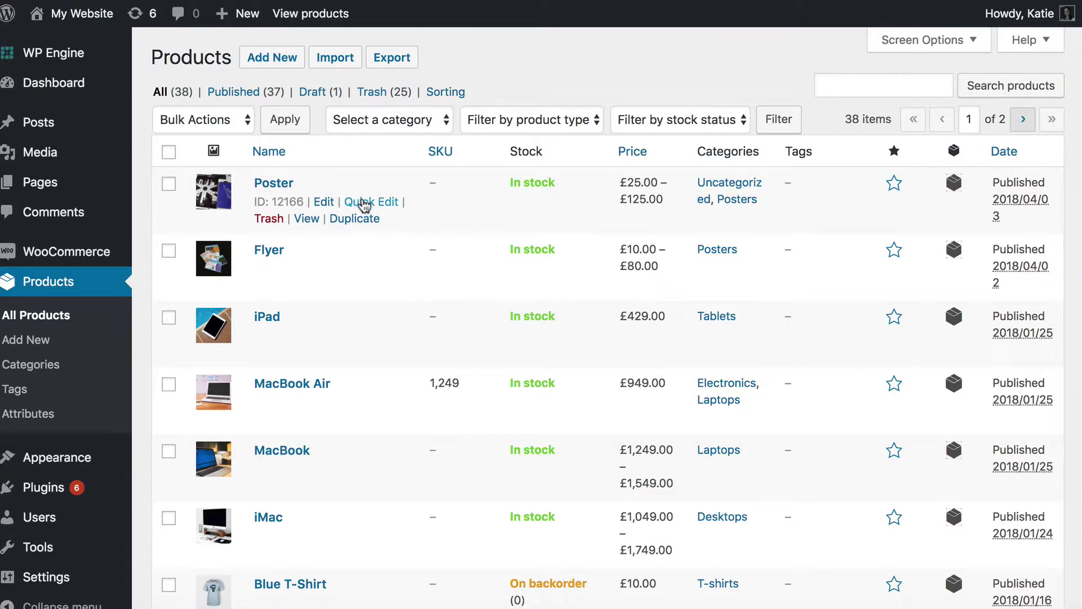
{"action": "left_click", "coordinate": [365, 202]}
{"action": "left_click", "coordinate": [897, 213]}
{"action": "scroll", "coordinate": [924, 273], "scroll_direction": "down", "scroll_amount": 2}
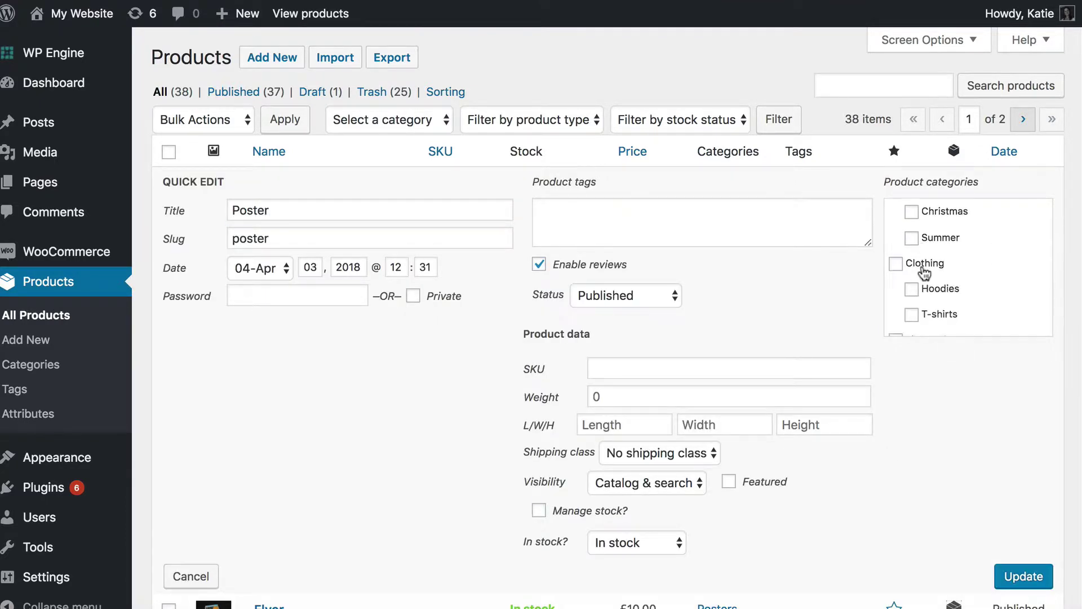
{"action": "scroll", "coordinate": [924, 273], "scroll_direction": "down", "scroll_amount": 5}
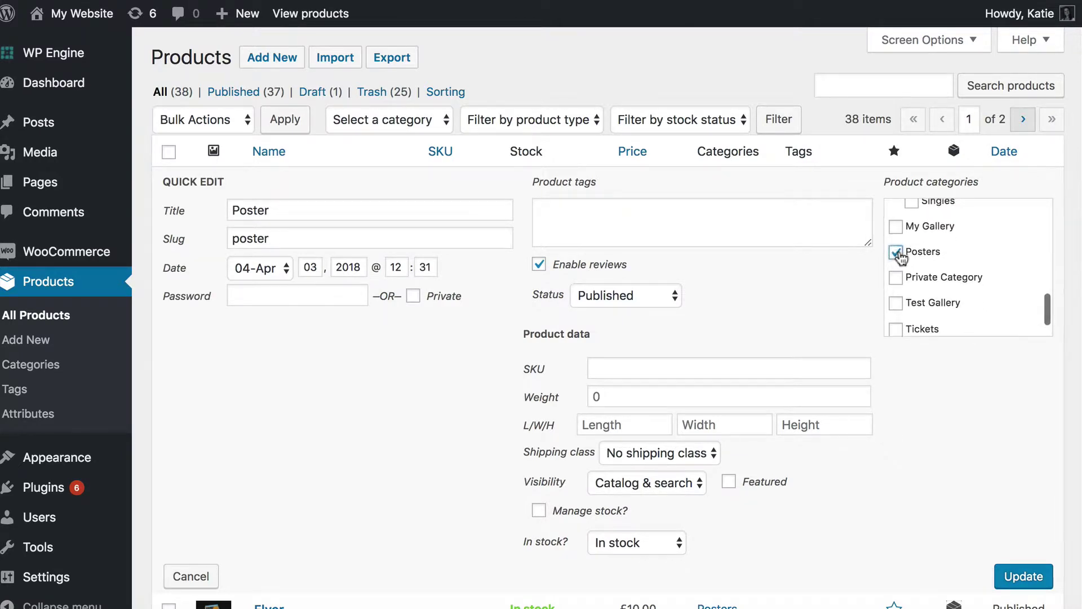
{"action": "left_click", "coordinate": [896, 252]}
{"action": "left_click", "coordinate": [896, 278]}
{"action": "left_click", "coordinate": [1022, 576]}
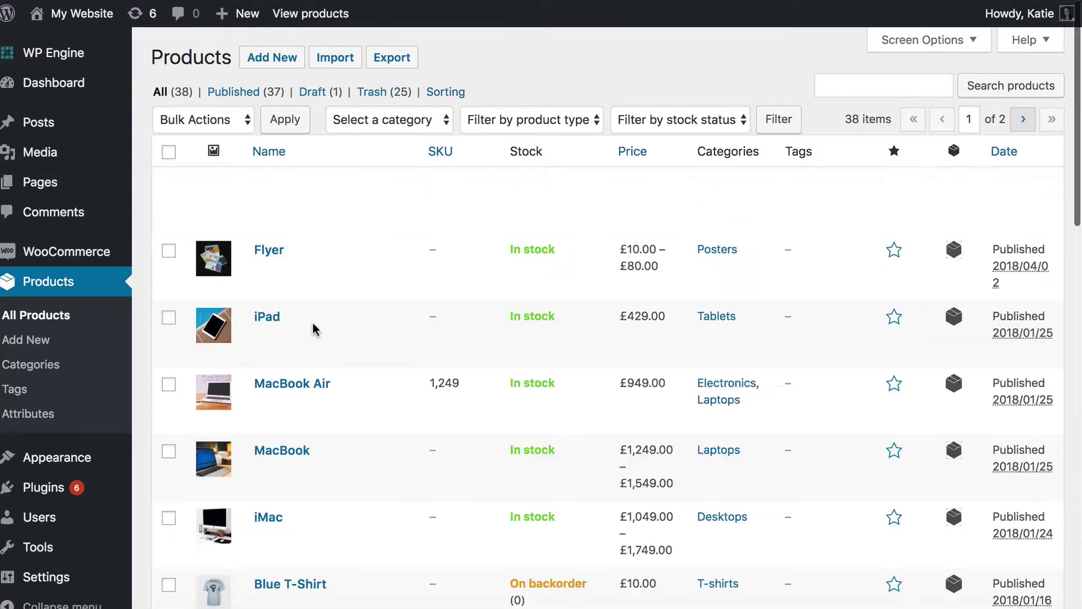
Quick-edit the Flyer product to move it from Posters to Private Category.
{"action": "mouse_move", "coordinate": [309, 254]}
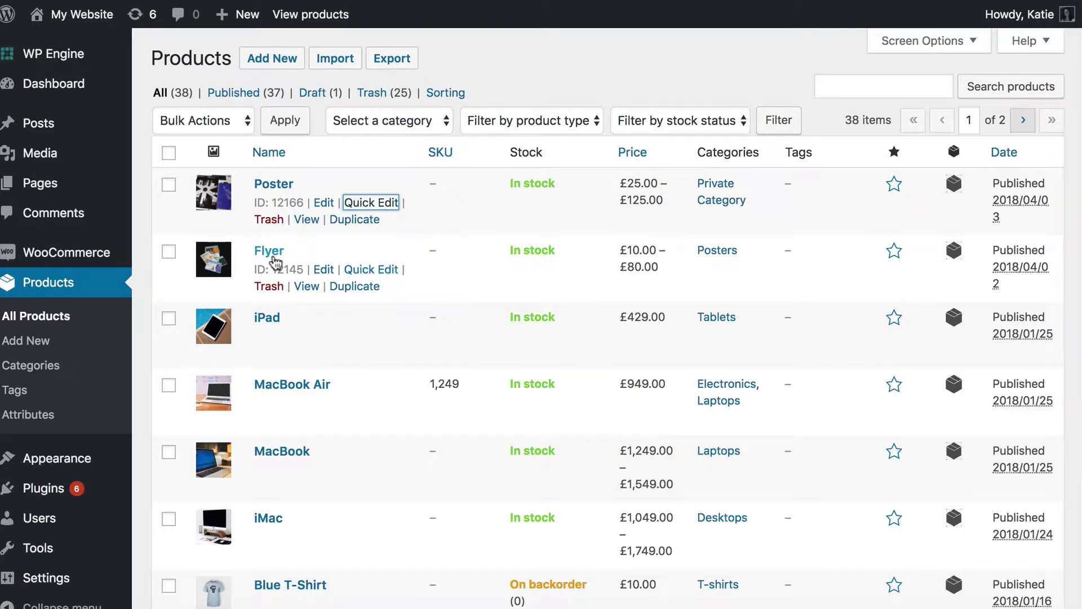
{"action": "left_click", "coordinate": [372, 269]}
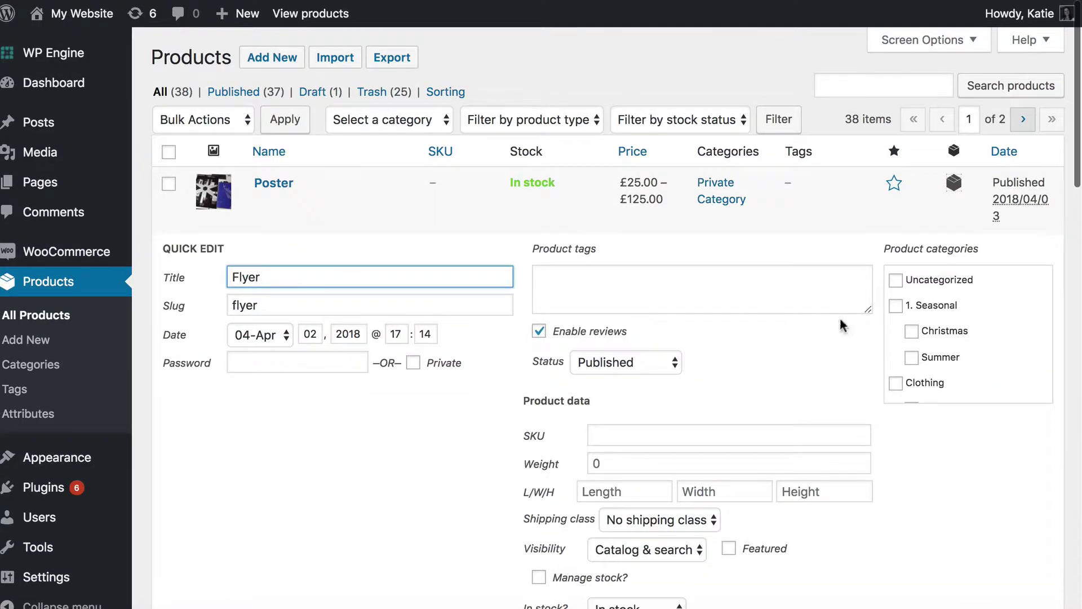
{"action": "scroll", "coordinate": [907, 307], "scroll_direction": "down", "scroll_amount": 5}
{"action": "left_click", "coordinate": [897, 326]}
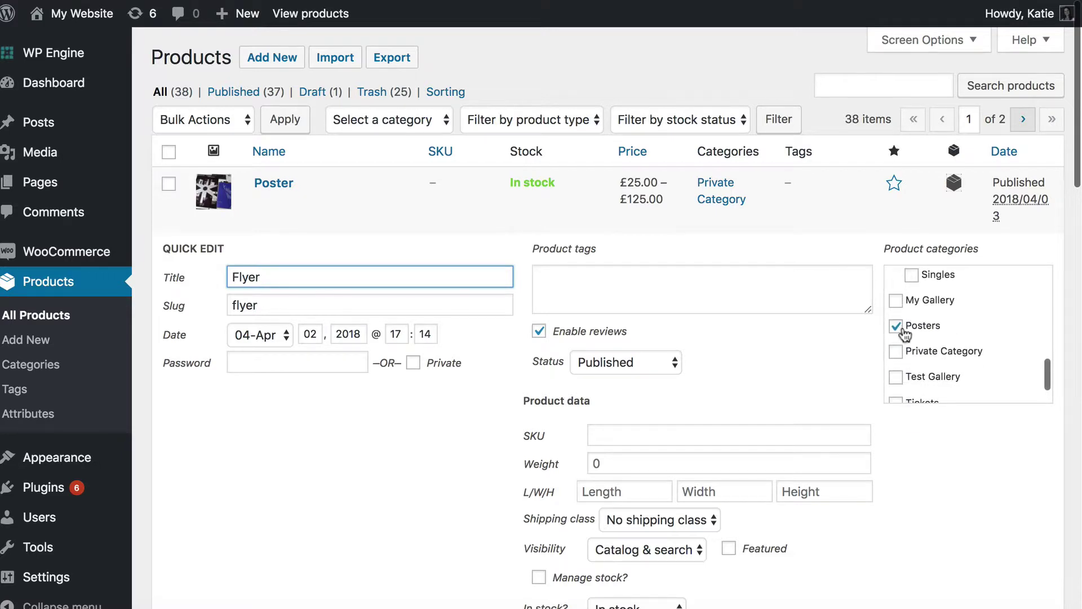
{"action": "left_click", "coordinate": [900, 329]}
{"action": "left_click", "coordinate": [900, 352]}
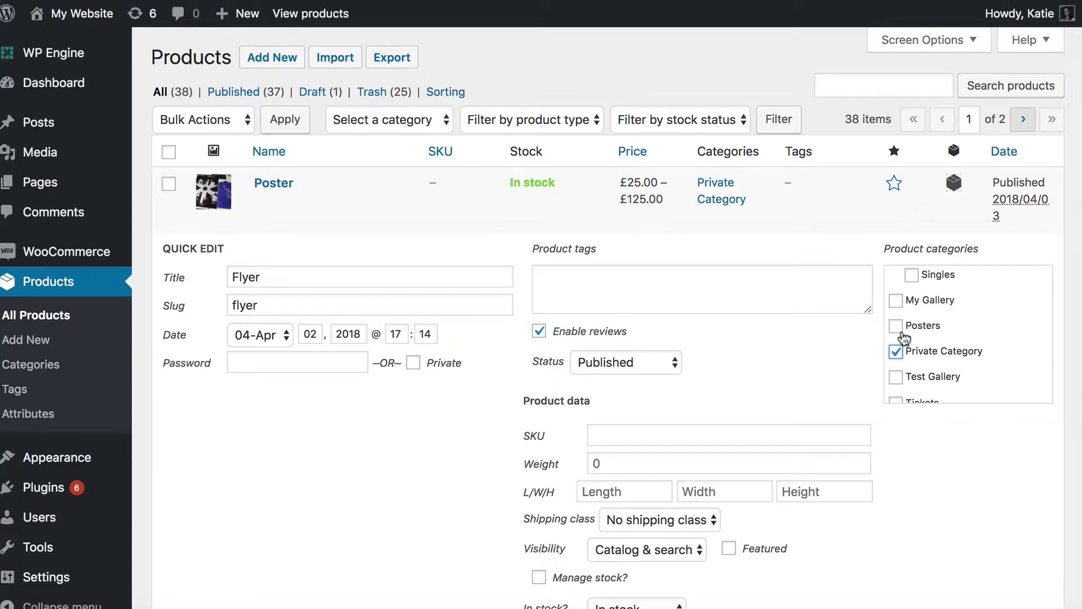
{"action": "scroll", "coordinate": [902, 337], "scroll_direction": "down", "scroll_amount": 2}
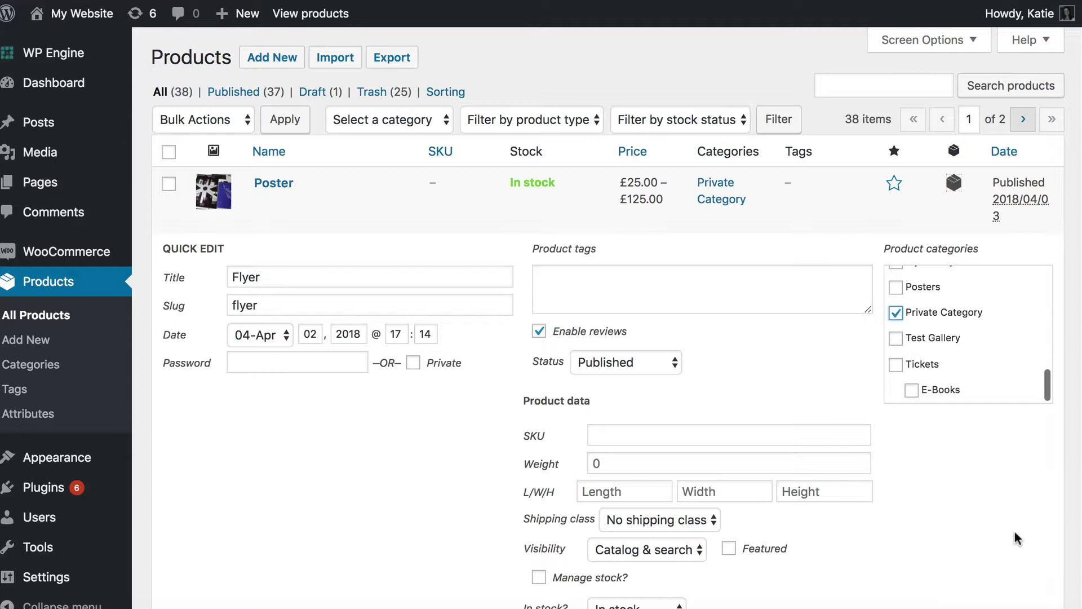
{"action": "scroll", "coordinate": [1018, 543], "scroll_direction": "down", "scroll_amount": 1}
{"action": "left_click", "coordinate": [1014, 600]}
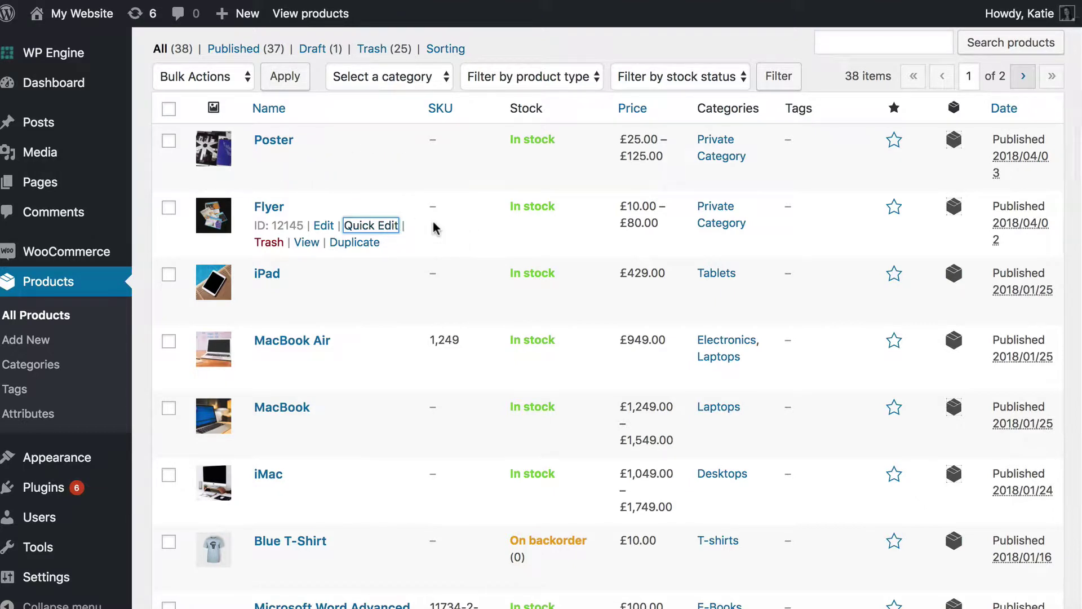
Open the Menus editor on Navigation Menu and expand the Product categories box.
{"action": "mouse_move", "coordinate": [56, 458]}
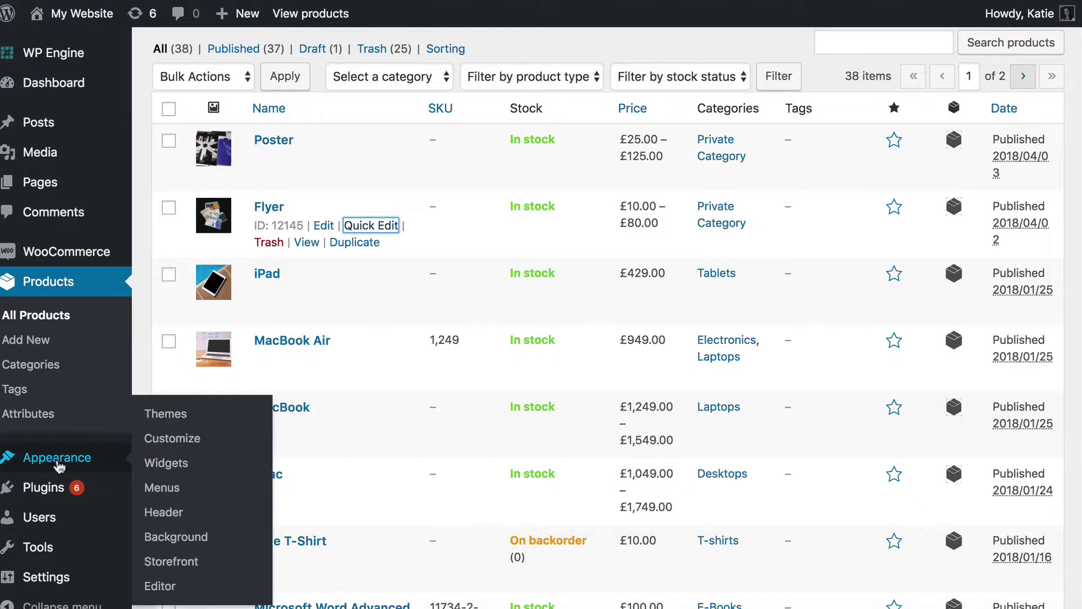
{"action": "left_click", "coordinate": [163, 489]}
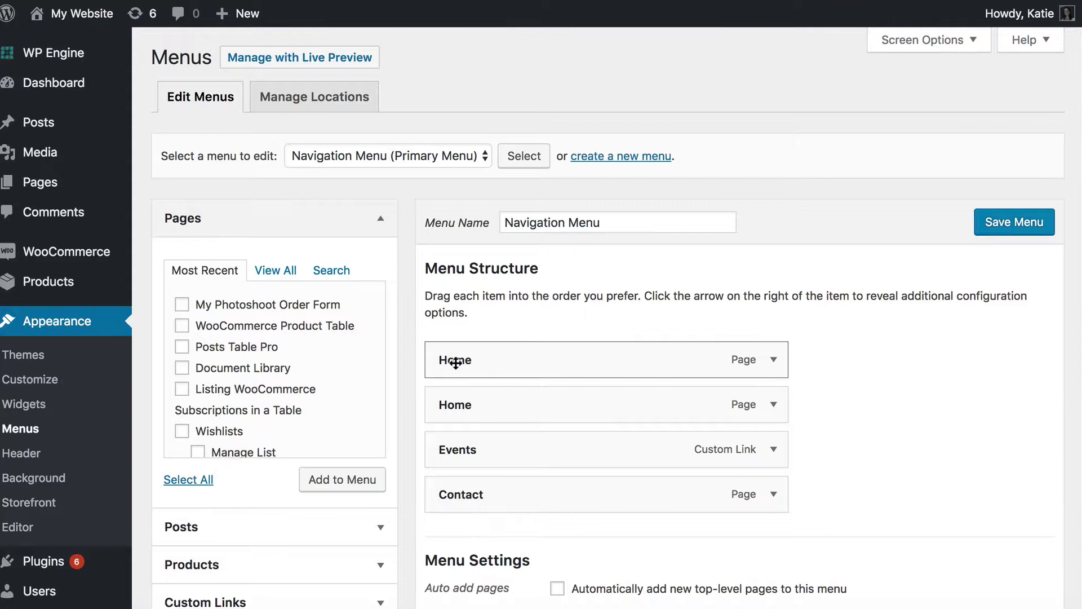
{"action": "left_click", "coordinate": [483, 159]}
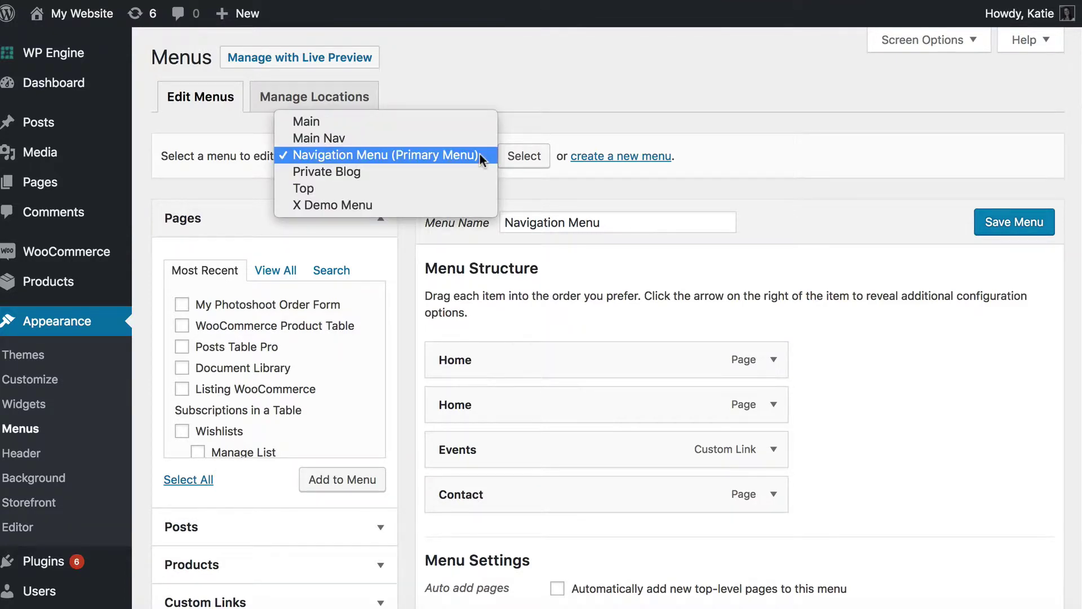
{"action": "left_click", "coordinate": [479, 154]}
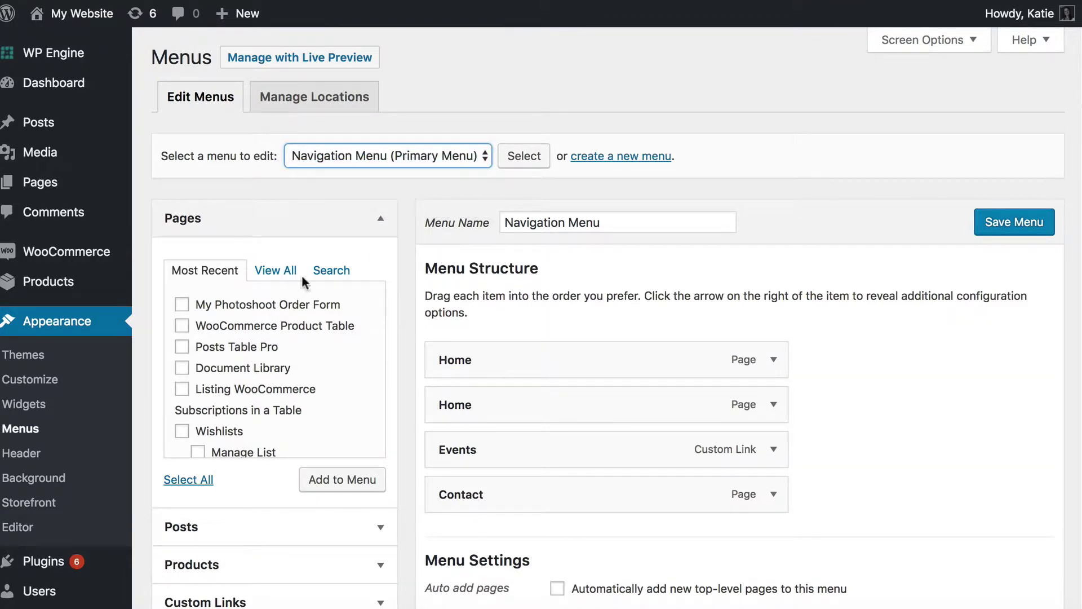
{"action": "left_click", "coordinate": [275, 273]}
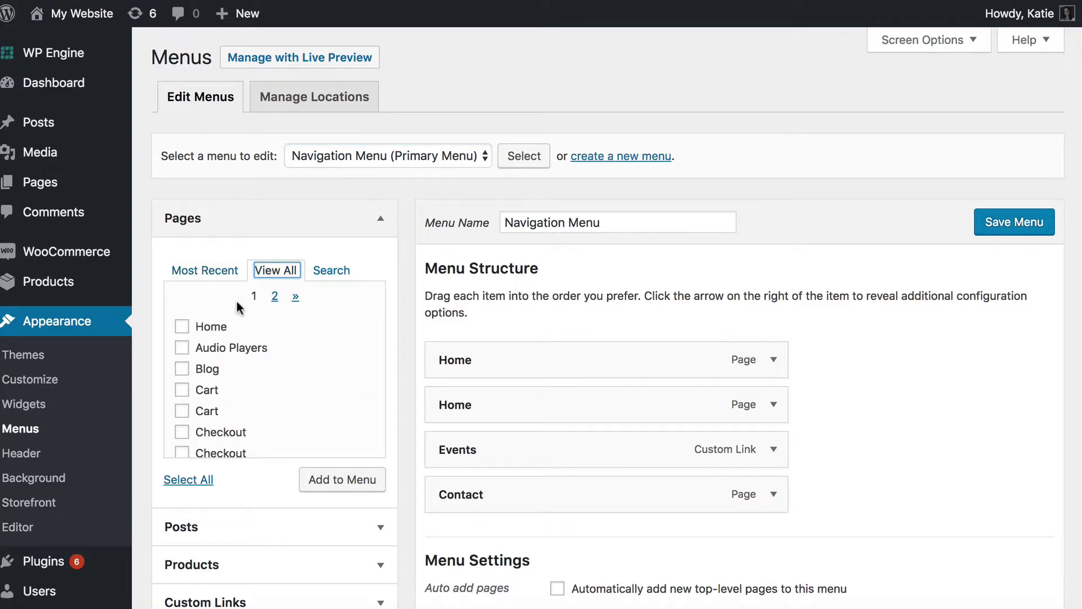
{"action": "left_click", "coordinate": [338, 272]}
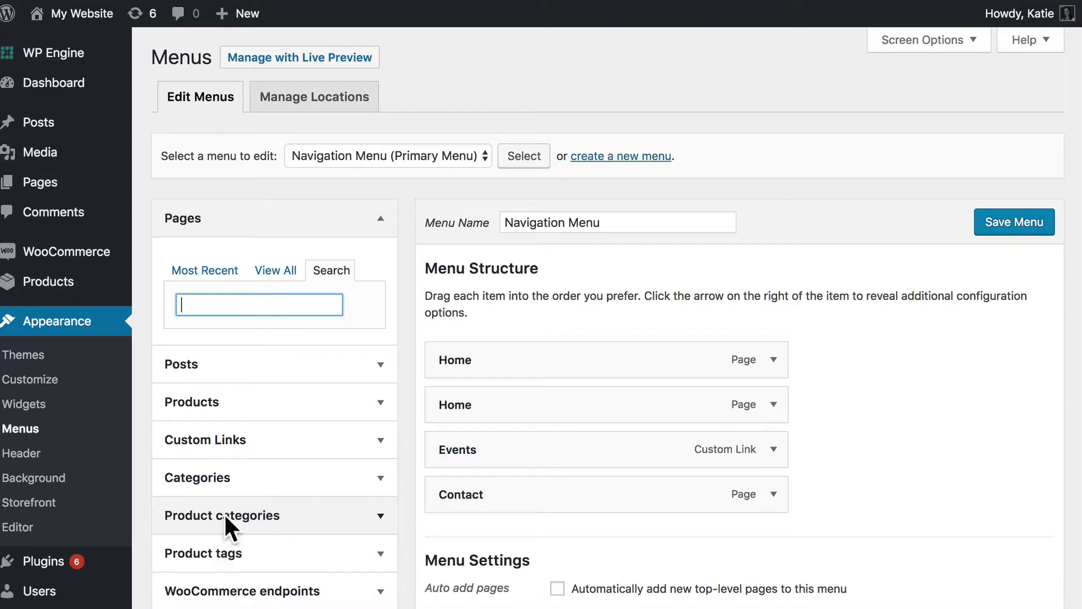
{"action": "left_click", "coordinate": [248, 517]}
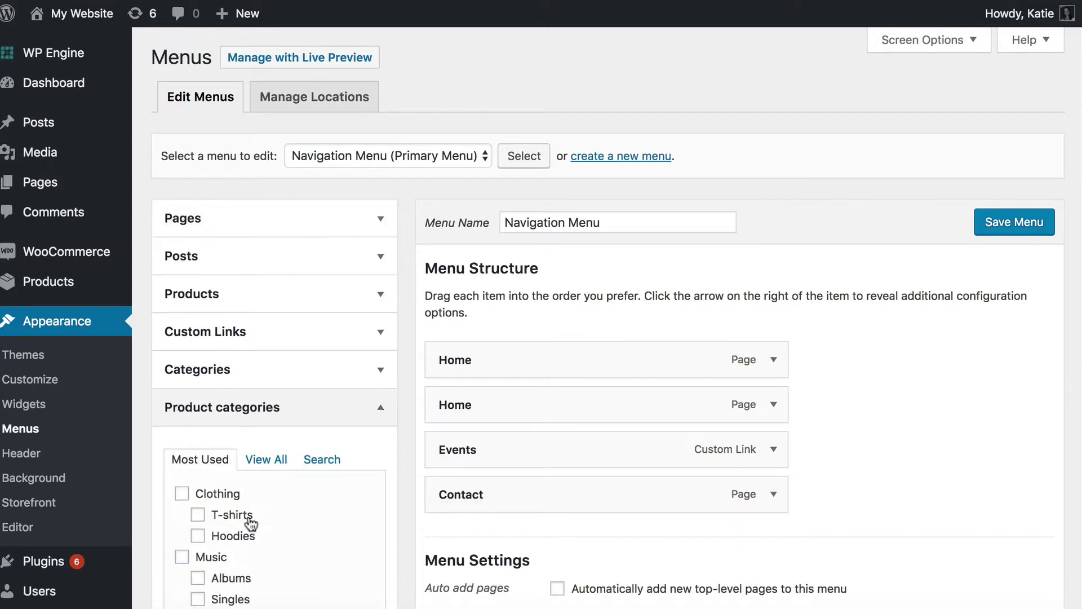
{"action": "left_click", "coordinate": [977, 41]}
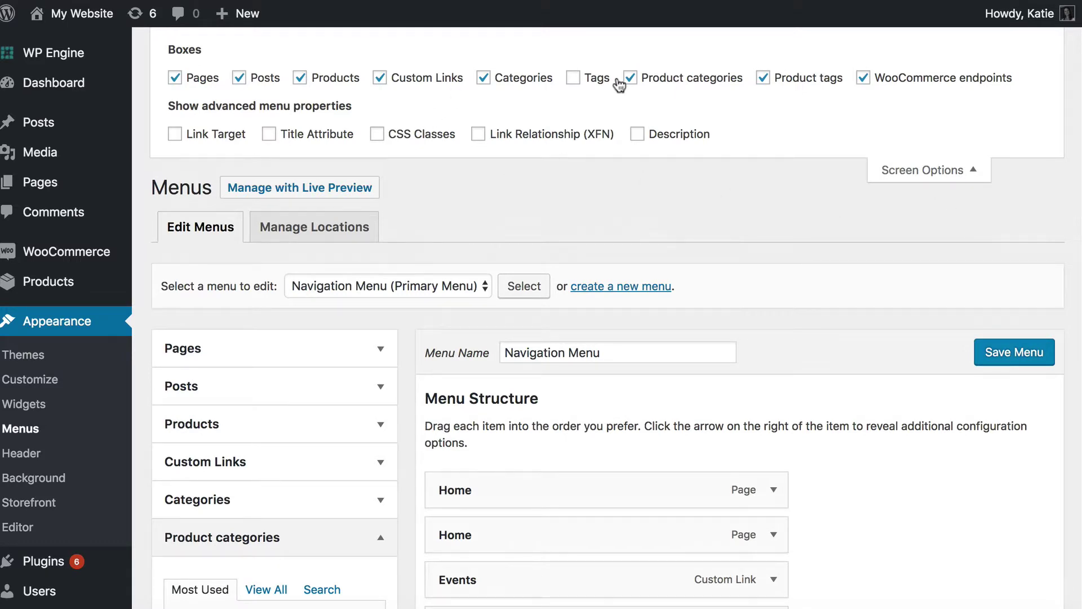
{"action": "left_click", "coordinate": [911, 172]}
{"action": "scroll", "coordinate": [215, 377], "scroll_direction": "down", "scroll_amount": 3}
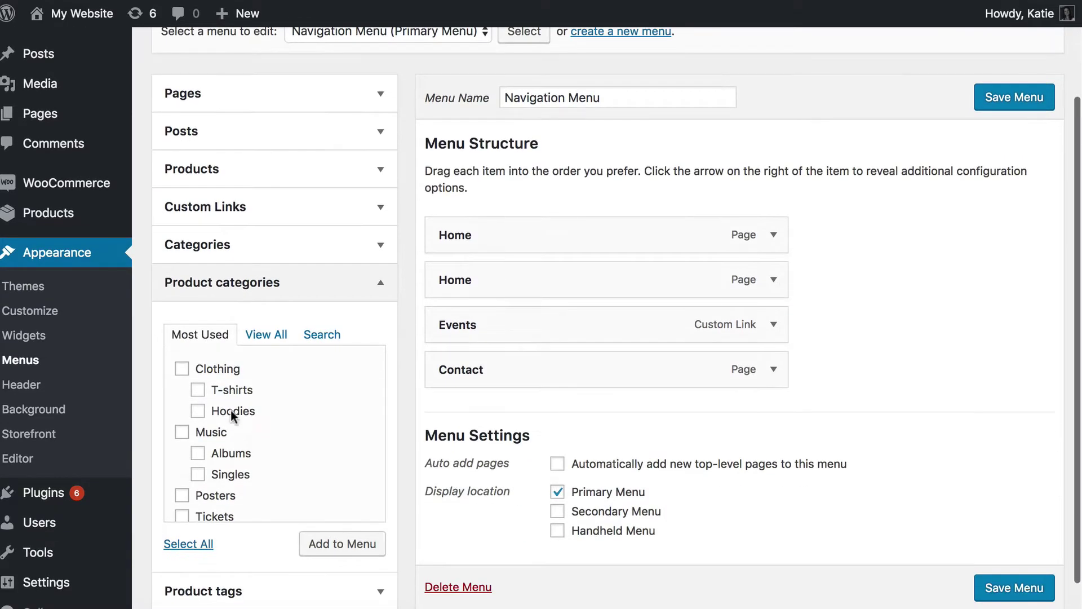
Add Private Category to Navigation Menu, move it between Events and Contact, and save.
{"action": "scroll", "coordinate": [222, 415], "scroll_direction": "down", "scroll_amount": 2}
{"action": "scroll", "coordinate": [214, 442], "scroll_direction": "up", "scroll_amount": 2}
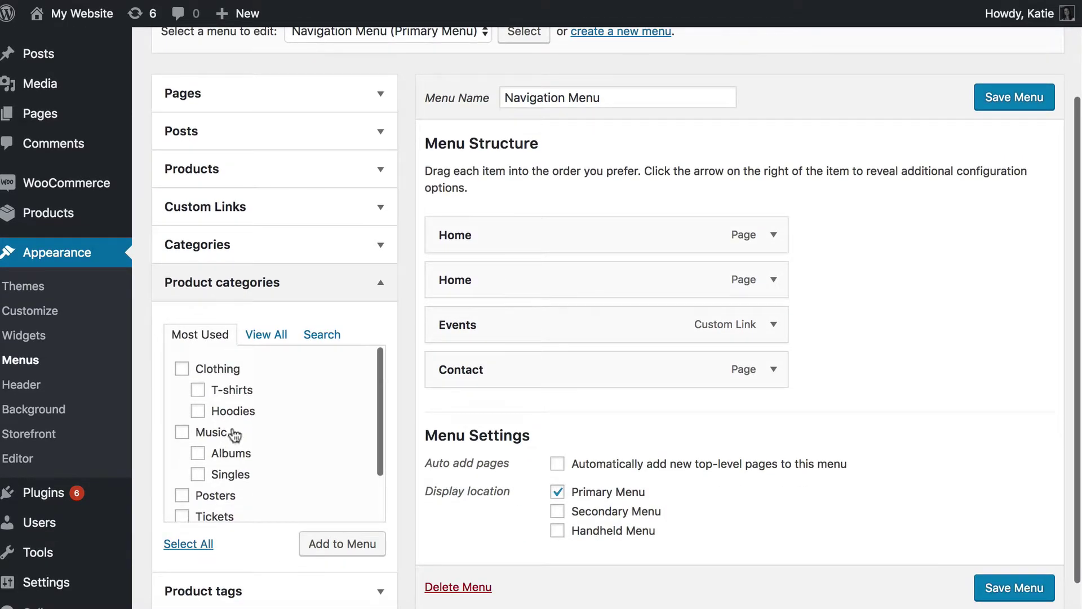
{"action": "left_click", "coordinate": [269, 334]}
{"action": "scroll", "coordinate": [249, 424], "scroll_direction": "down", "scroll_amount": 5}
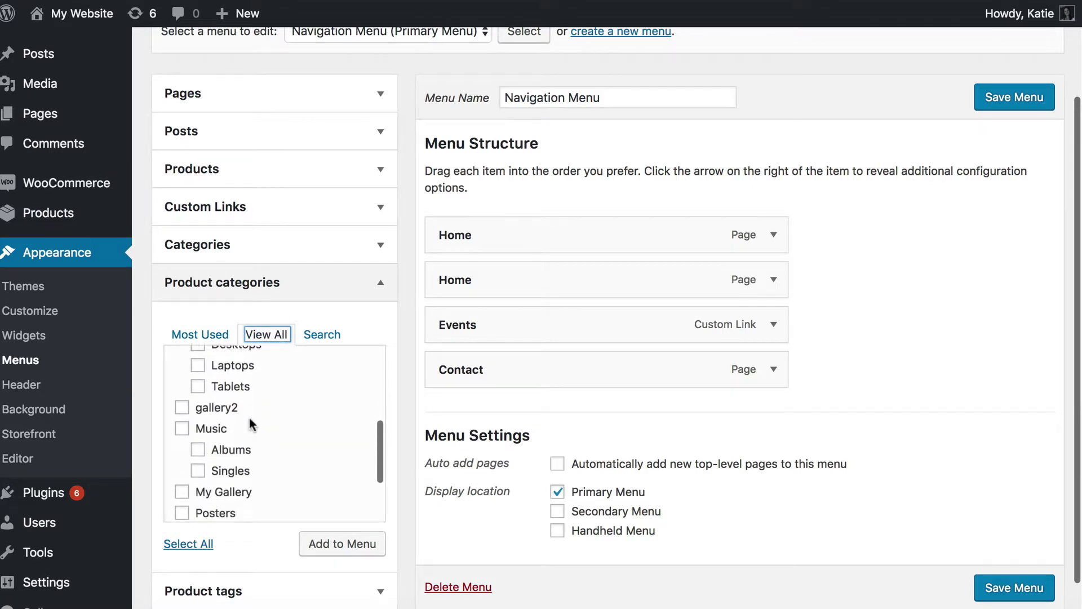
{"action": "left_click", "coordinate": [183, 441]}
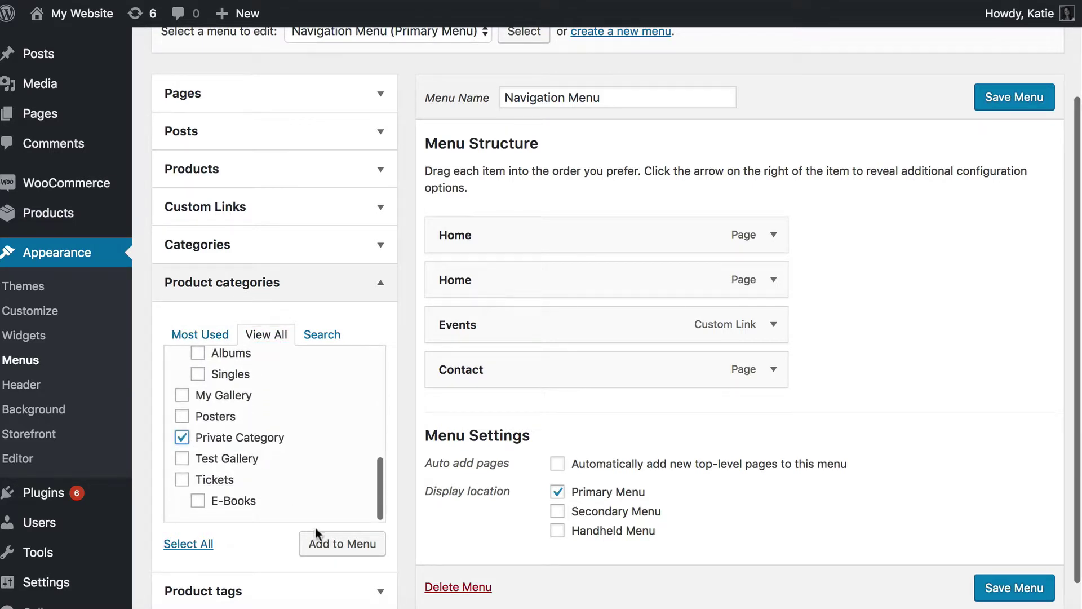
{"action": "left_click", "coordinate": [343, 544]}
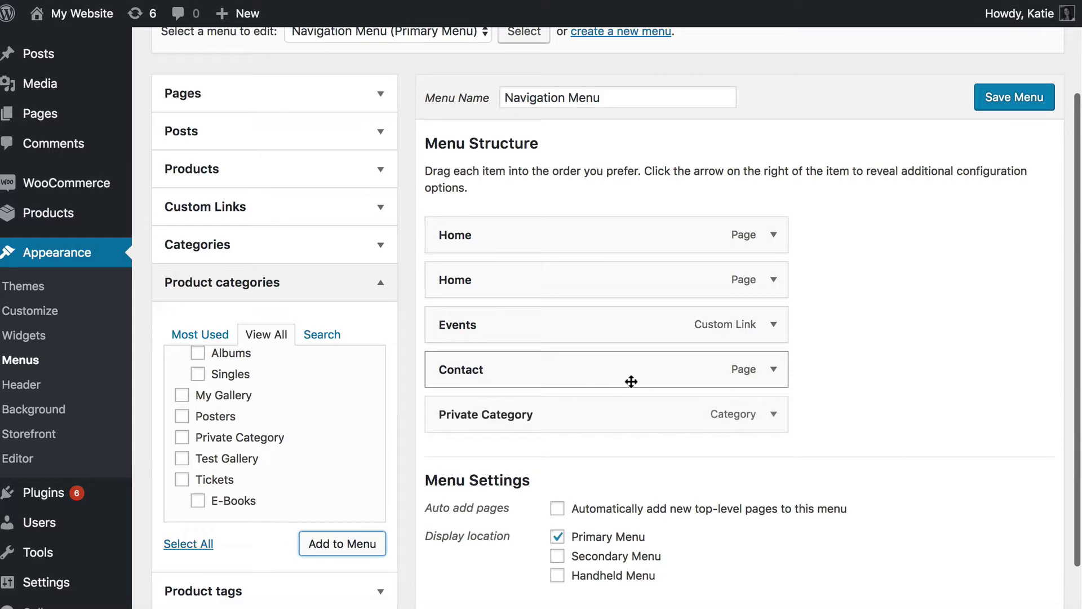
{"action": "left_click_drag", "start_coordinate": [553, 418], "coordinate": [541, 372]}
{"action": "left_click", "coordinate": [1027, 102]}
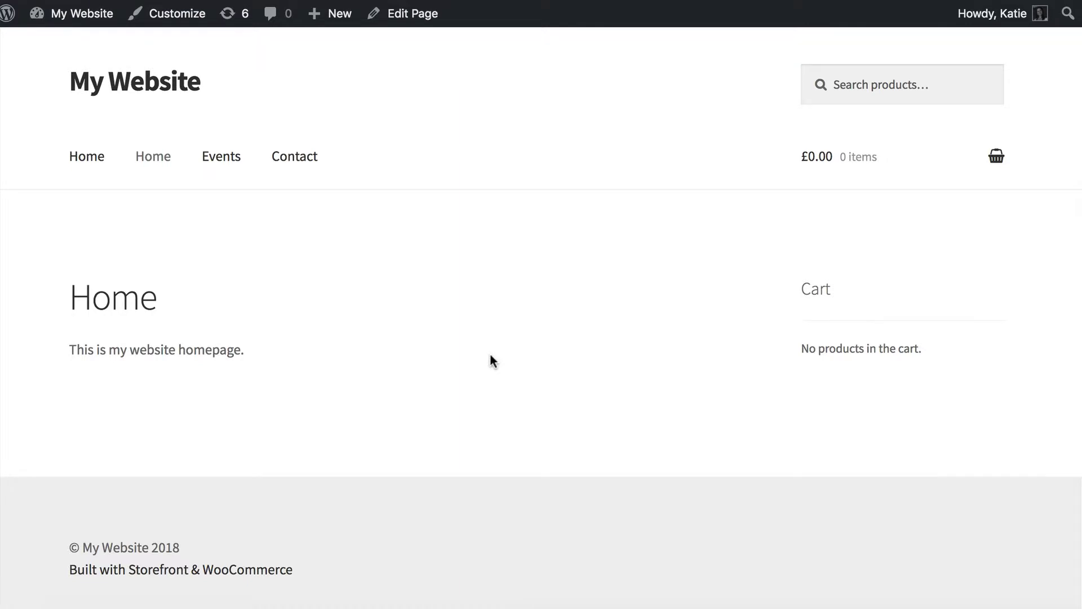
Reload the homepage and open the Private Category archive listing its 2 products.
{"action": "key", "text": "super+r"}
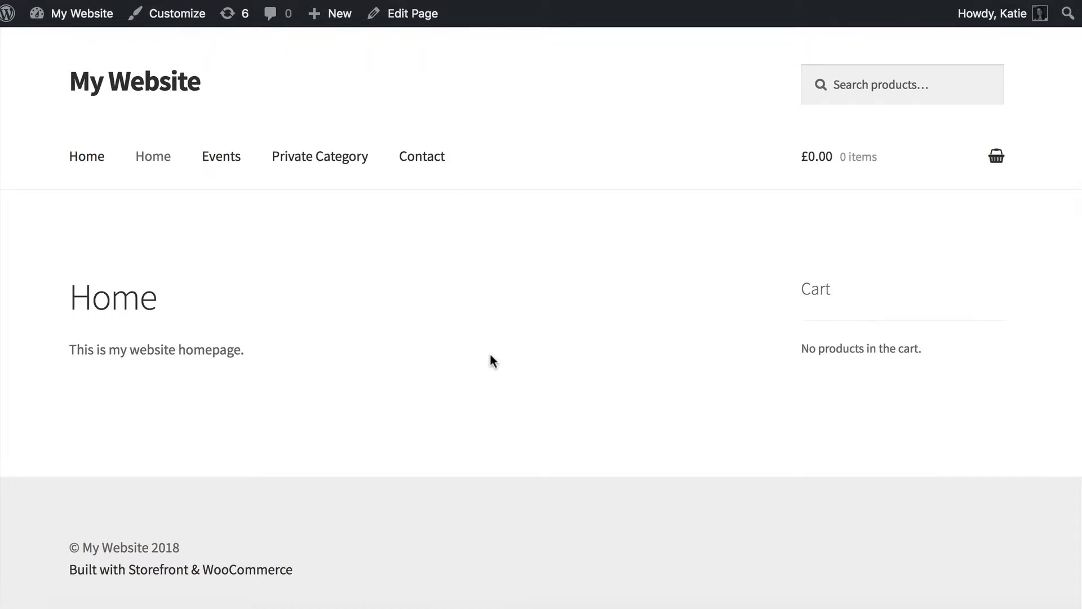
{"action": "left_click", "coordinate": [339, 163]}
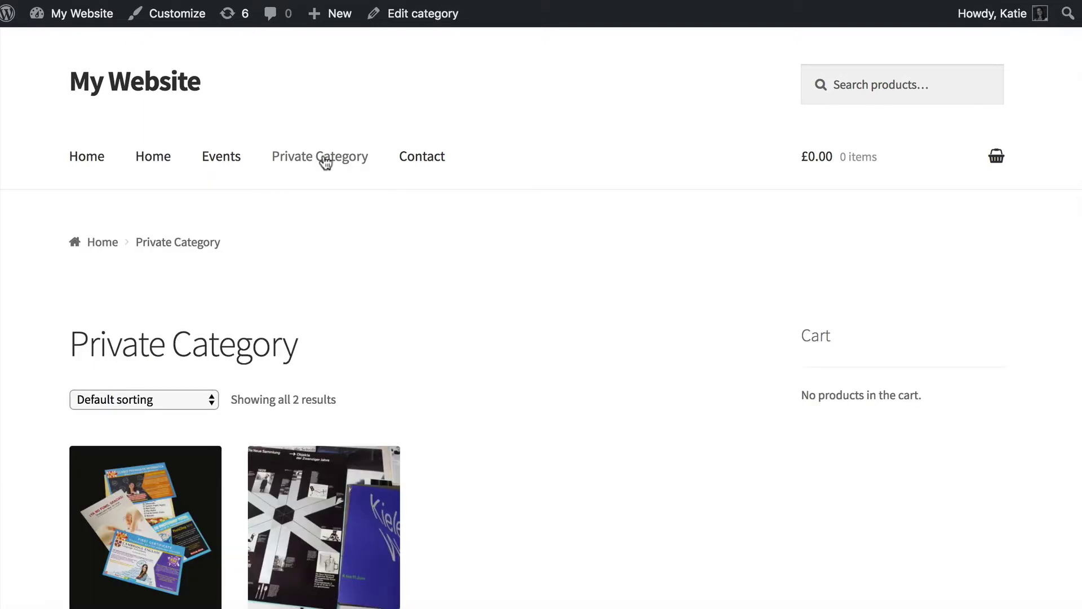
{"action": "scroll", "coordinate": [465, 343], "scroll_direction": "down", "scroll_amount": 5}
{"action": "scroll", "coordinate": [465, 342], "scroll_direction": "up", "scroll_amount": 5}
Copy the Home menu link's address and open a new Chrome incognito window.
{"action": "right_click", "coordinate": [87, 161]}
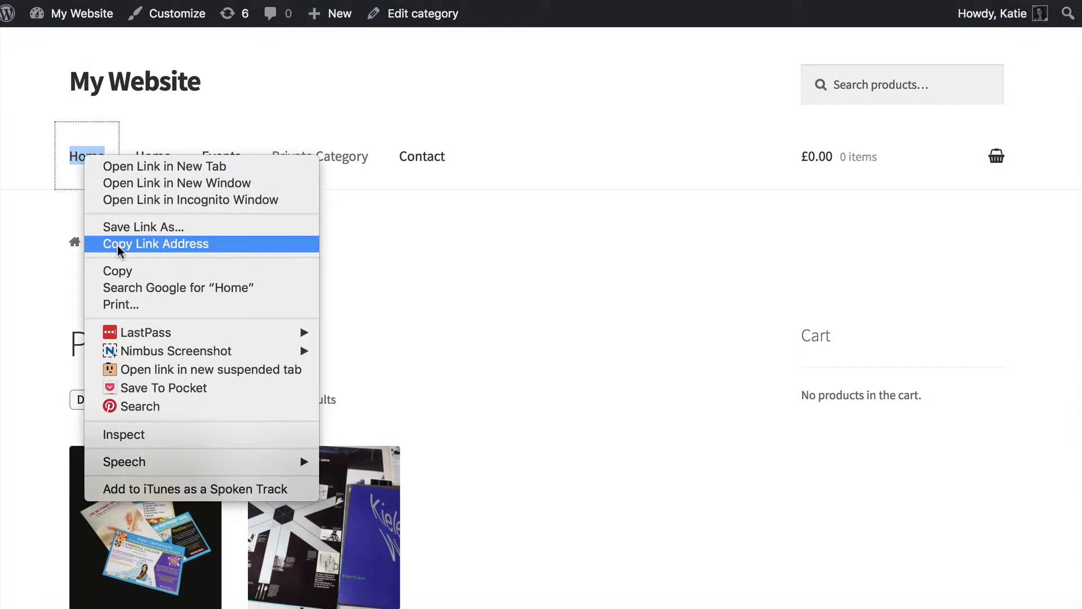
{"action": "left_click", "coordinate": [156, 243]}
{"action": "left_click", "coordinate": [365, 210]}
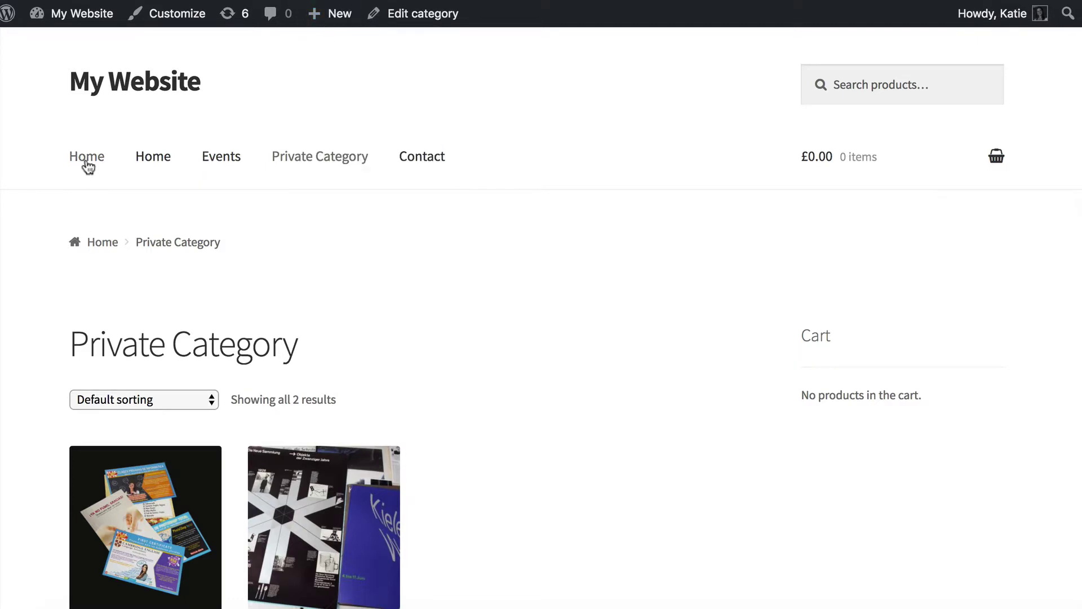
{"action": "right_click", "coordinate": [341, 608]}
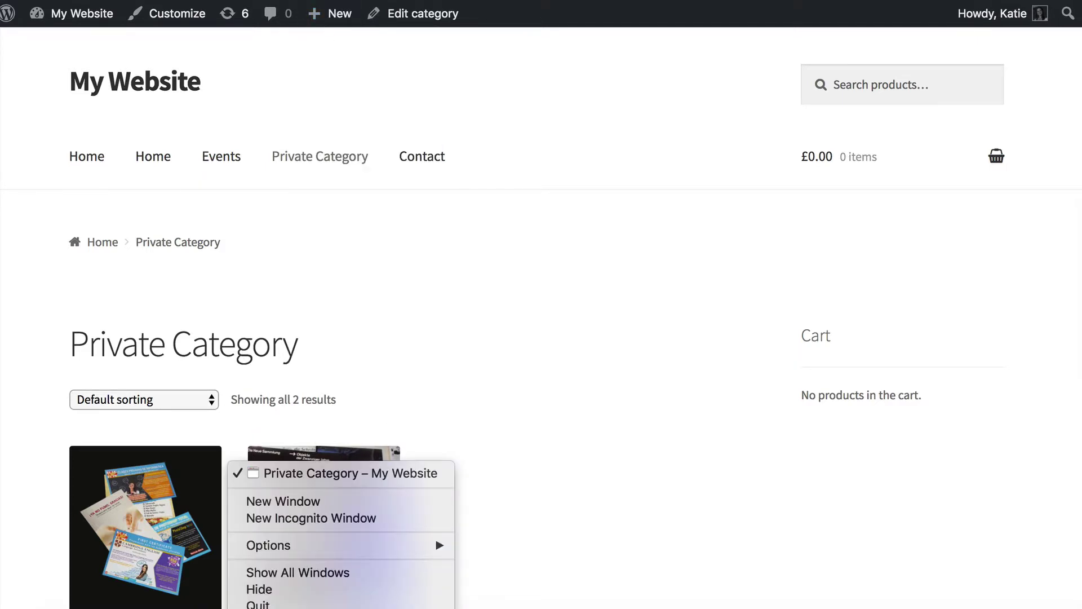
{"action": "left_click", "coordinate": [284, 517]}
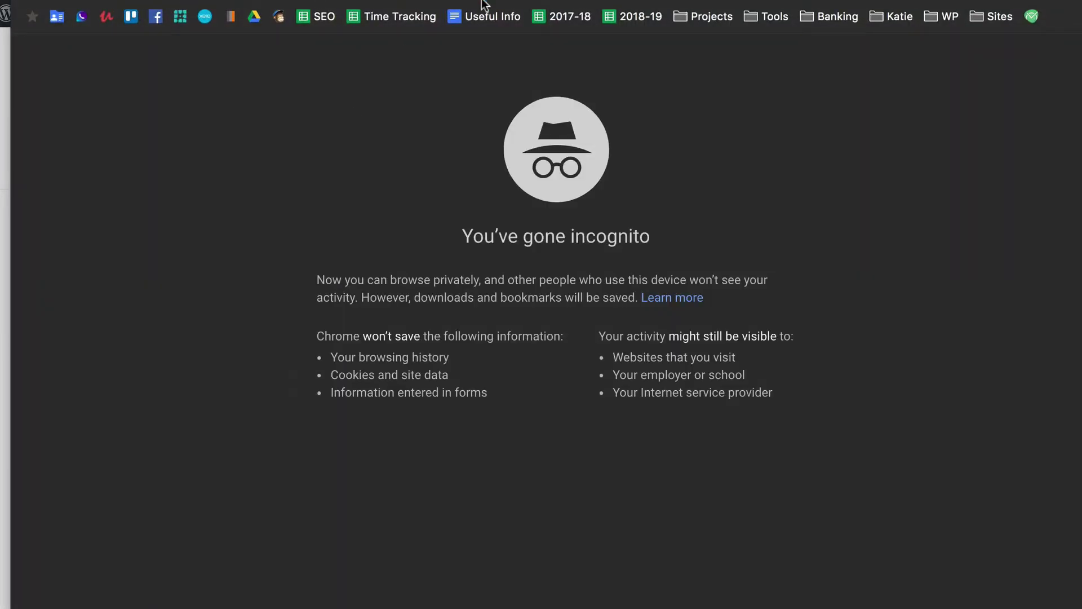
Load the copied homepage URL and pass the access prompt with its username and password.
{"action": "key", "text": "super+v"}
{"action": "key", "text": "Return"}
{"action": "type", "text": "demo"}
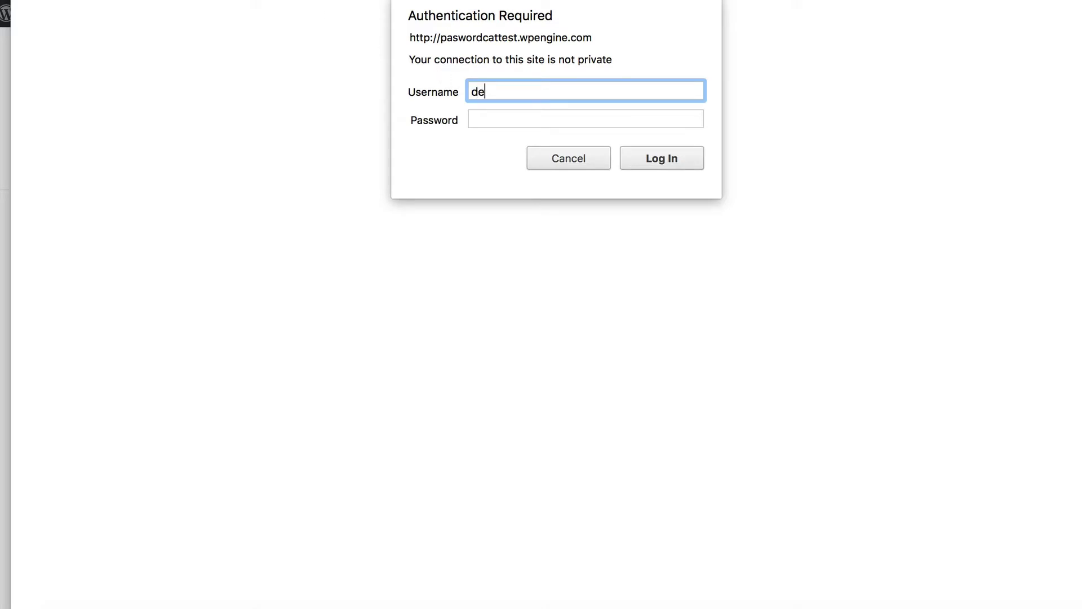
{"action": "key", "text": "Tab"}
{"action": "type", "text": "demodemo"}
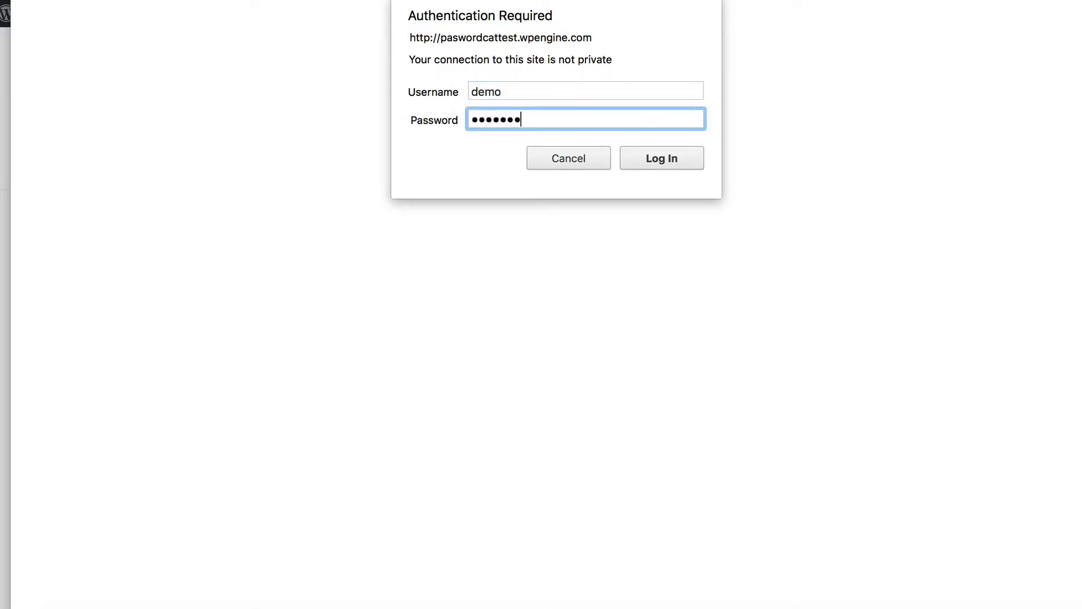
{"action": "key", "text": "Return"}
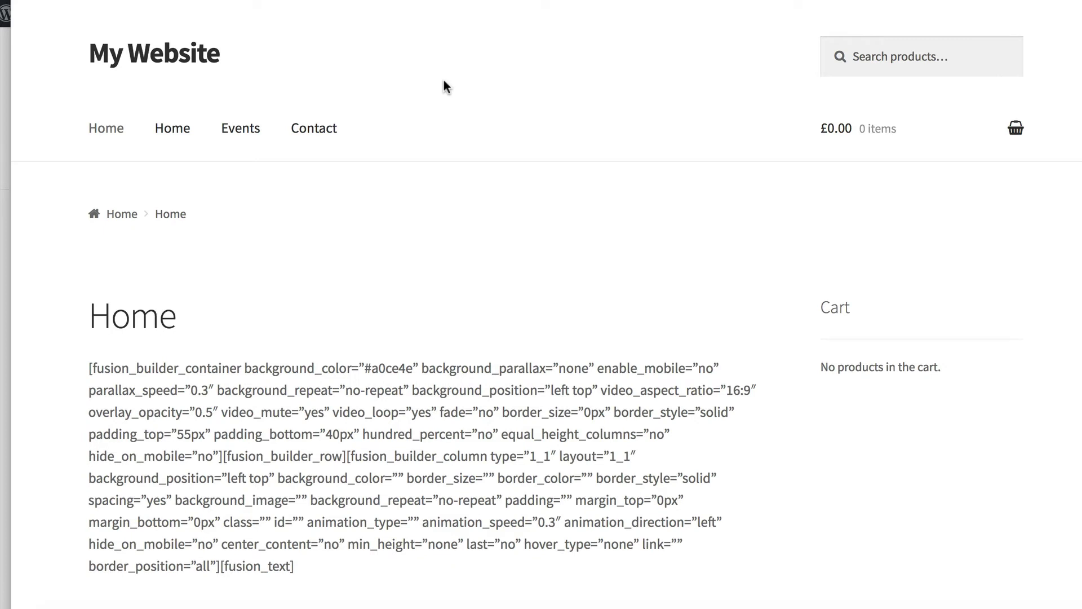
View the Contact page logged out, then switch back to the logged-in Private Category window.
{"action": "left_click", "coordinate": [170, 132]}
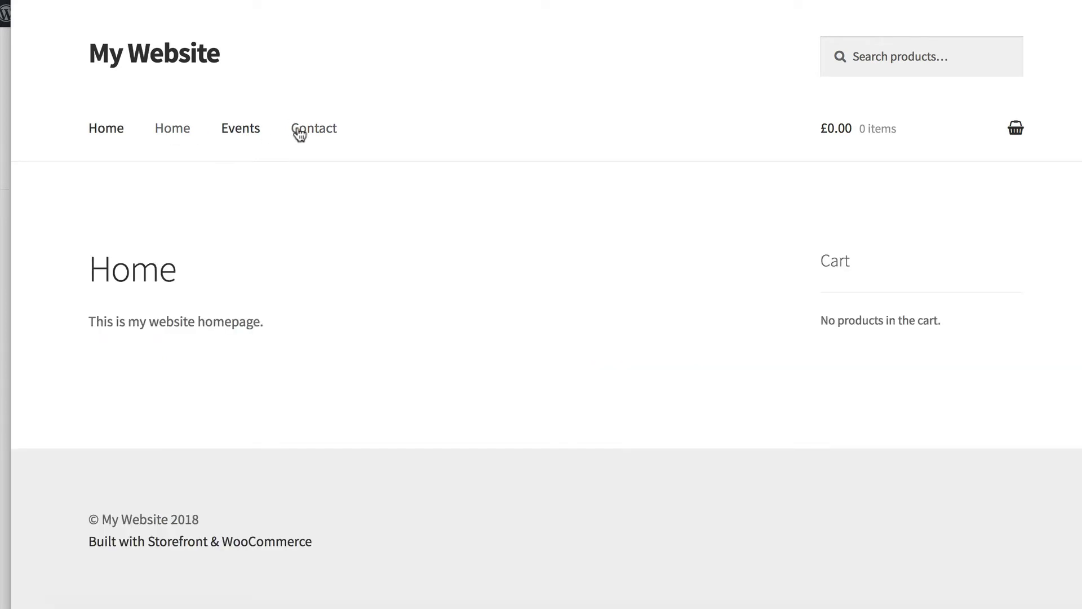
{"action": "left_click", "coordinate": [325, 135]}
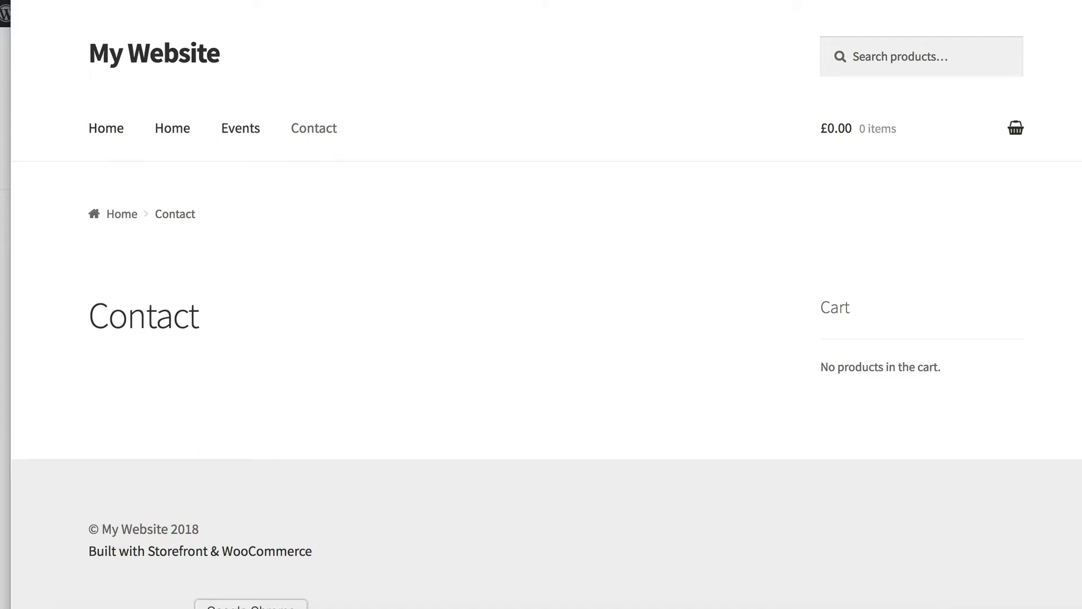
{"action": "right_click", "coordinate": [250, 608]}
{"action": "left_click", "coordinate": [278, 473]}
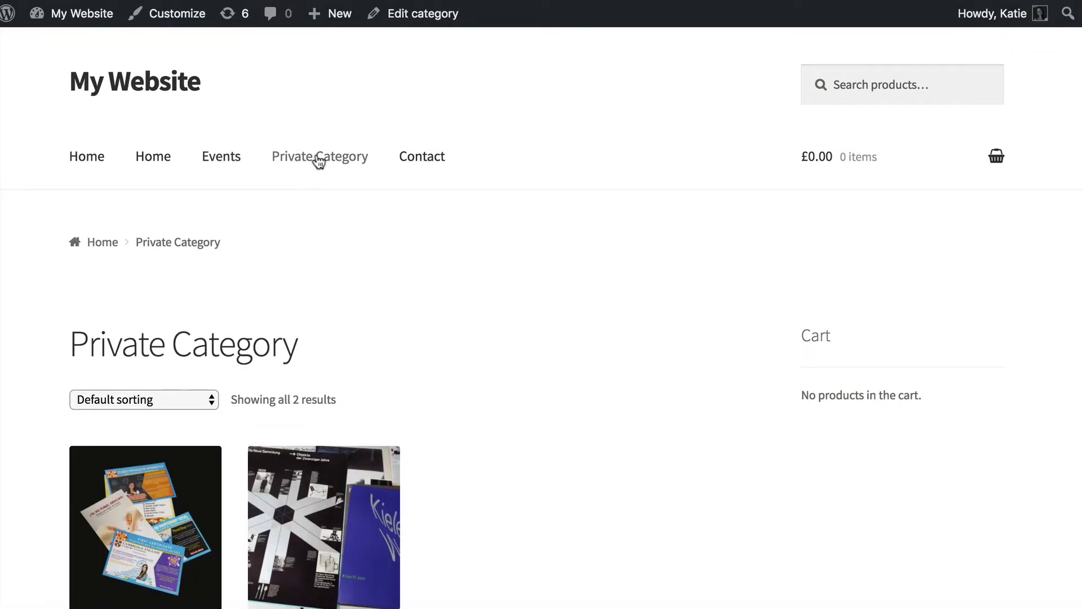
Copy the Poster product's link and load it in the incognito window to see the 404.
{"action": "scroll", "coordinate": [290, 480], "scroll_direction": "down", "scroll_amount": 3}
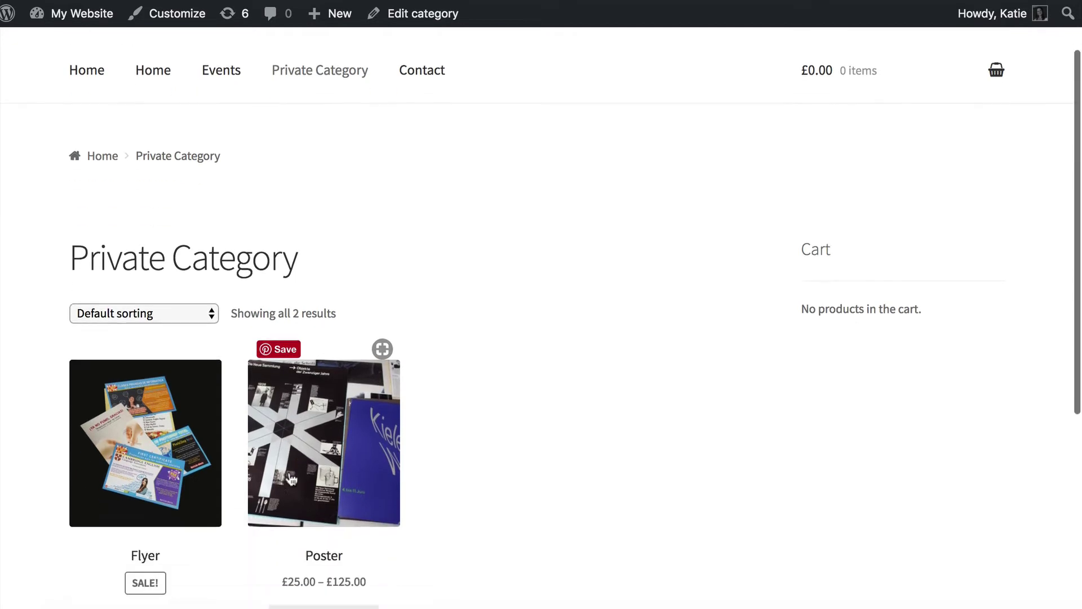
{"action": "scroll", "coordinate": [286, 529], "scroll_direction": "down", "scroll_amount": 2}
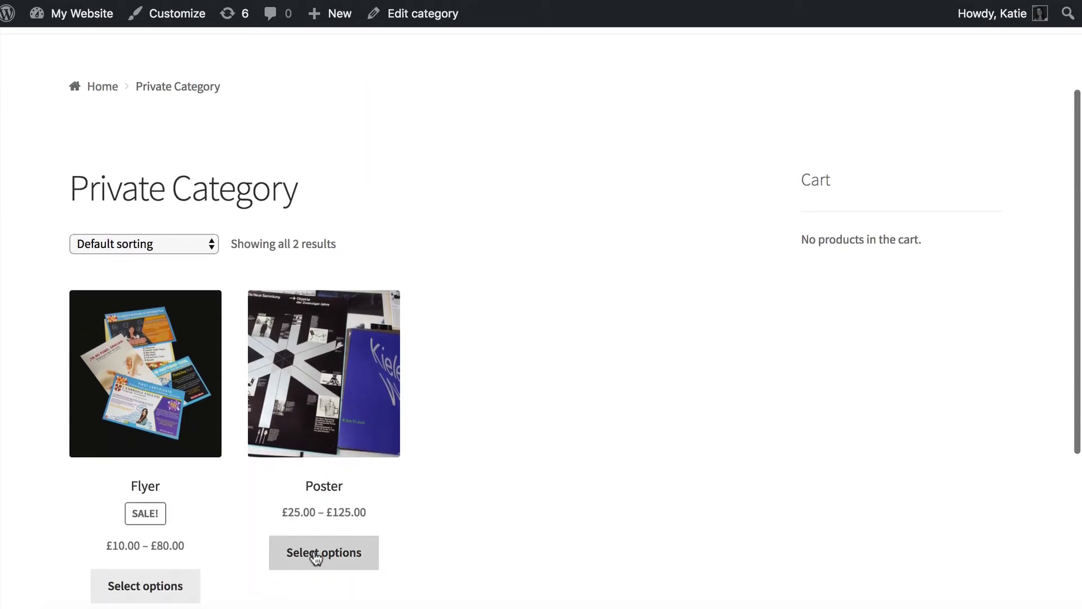
{"action": "right_click", "coordinate": [320, 486]}
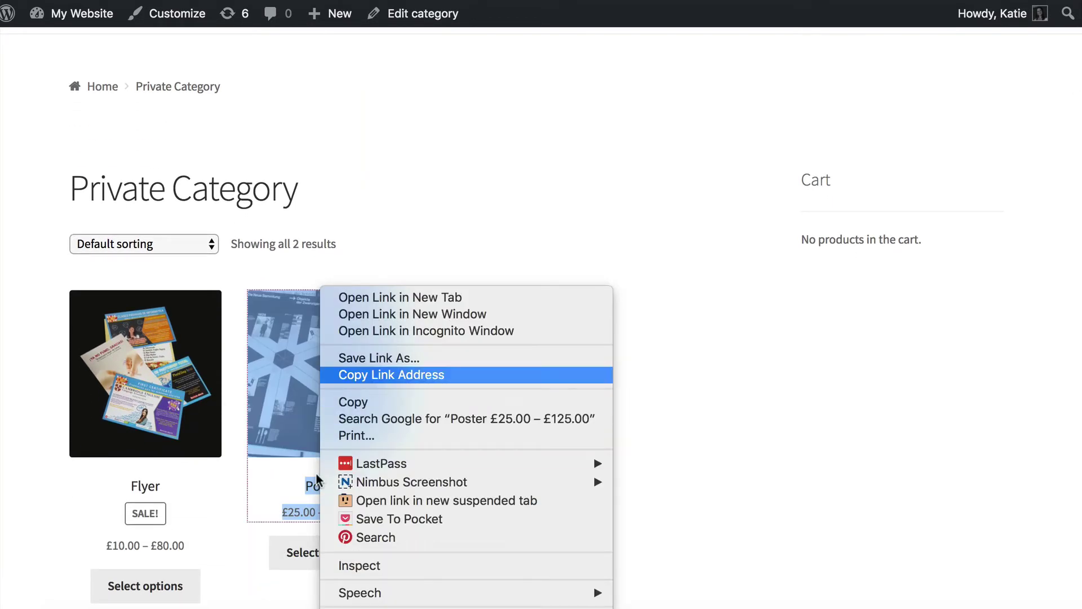
{"action": "left_click", "coordinate": [377, 375]}
{"action": "left_click", "coordinate": [318, 456]}
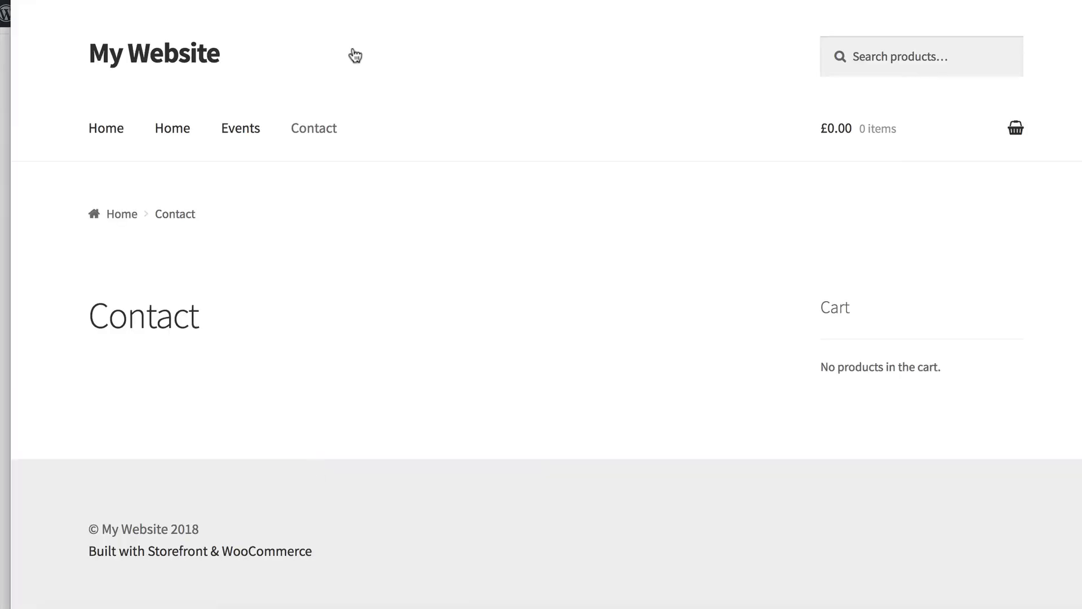
{"action": "left_click", "coordinate": [354, 13]}
{"action": "key", "text": "super+v"}
{"action": "key", "text": "Return"}
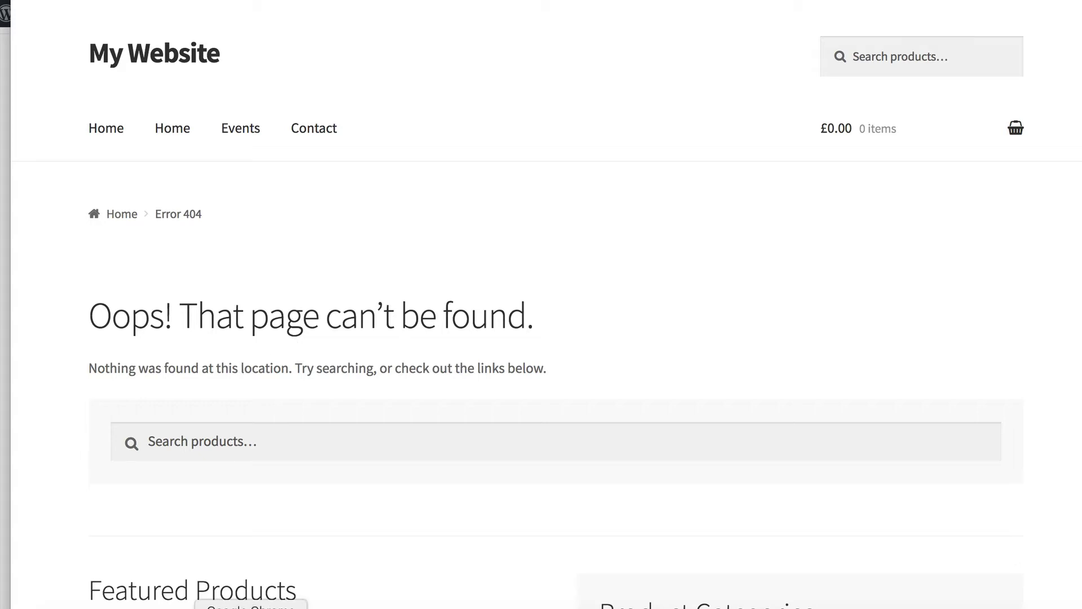
Return to the logged-in Private Category window.
{"action": "right_click", "coordinate": [250, 606]}
{"action": "left_click", "coordinate": [310, 476]}
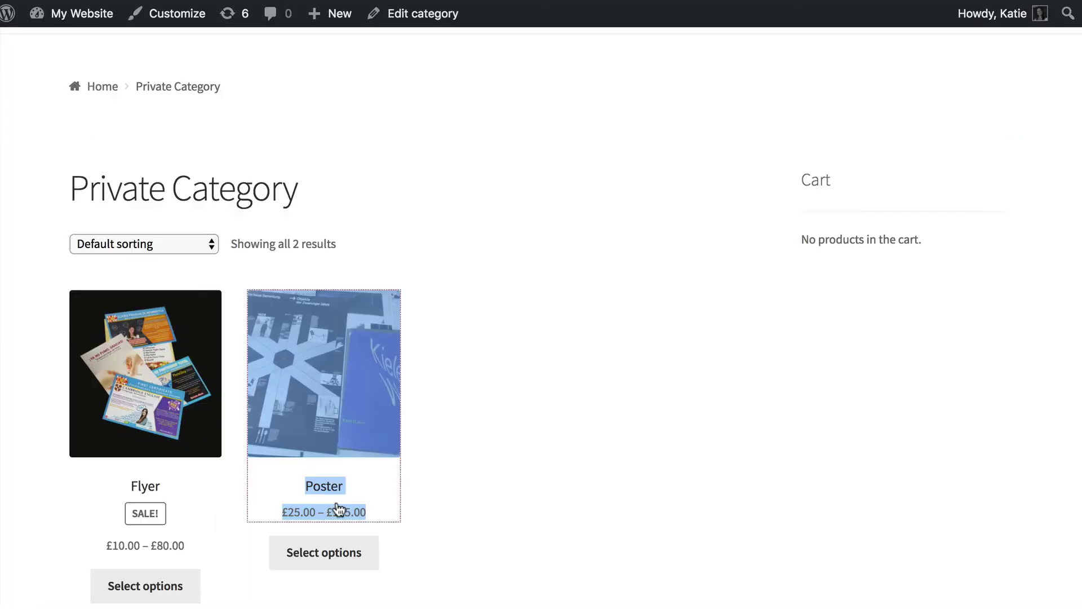
{"action": "left_click", "coordinate": [537, 312]}
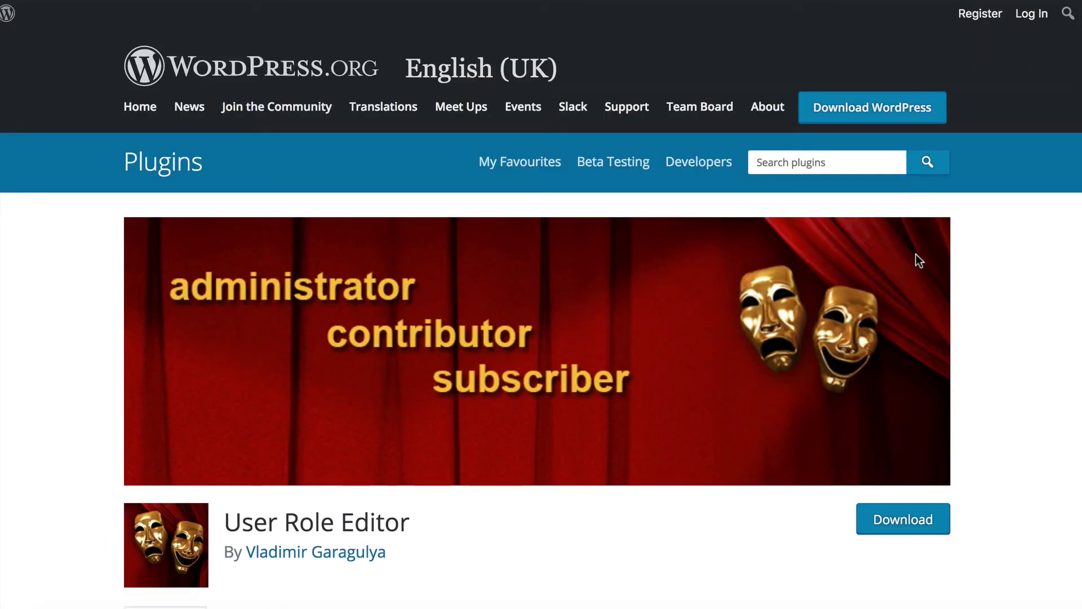
Scroll through the User Role Editor plugin page's details.
{"action": "scroll", "coordinate": [685, 389], "scroll_direction": "down", "scroll_amount": 5}
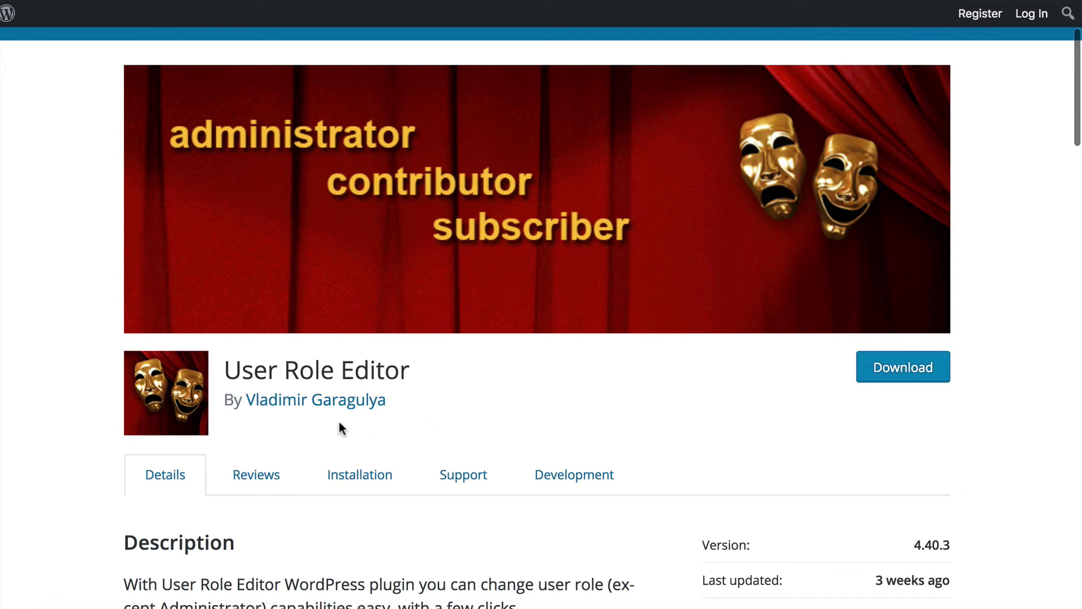
{"action": "scroll", "coordinate": [339, 422], "scroll_direction": "down", "scroll_amount": 1}
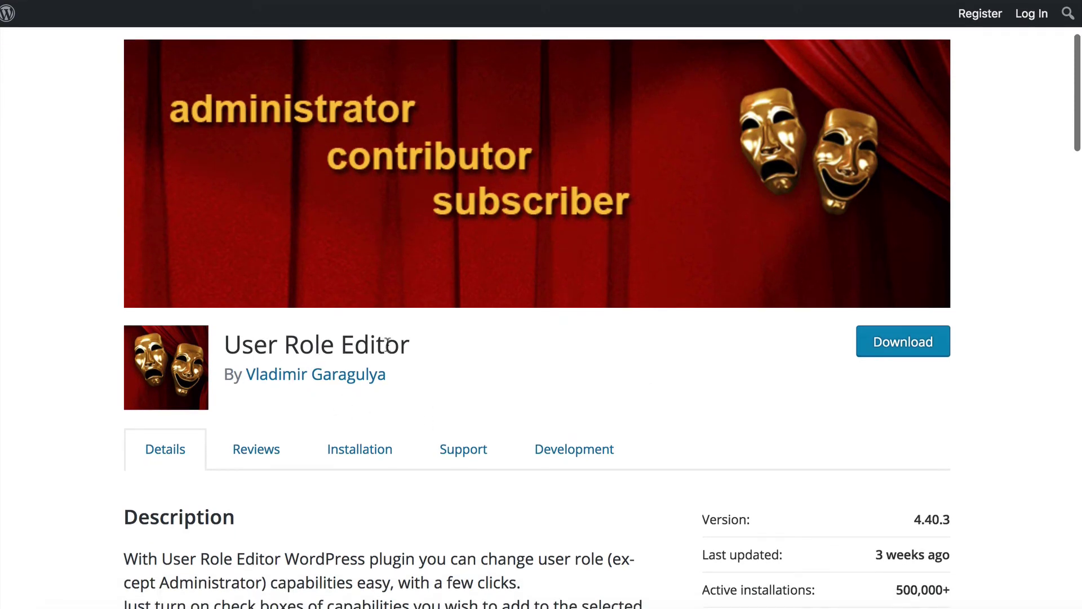
{"action": "scroll", "coordinate": [275, 346], "scroll_direction": "up", "scroll_amount": 7}
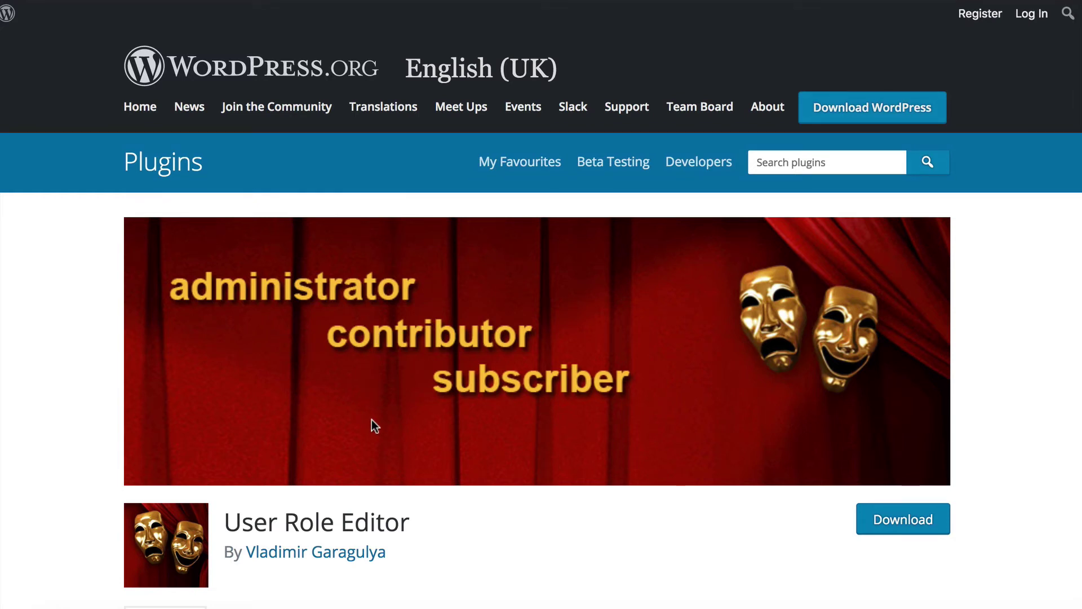
{"action": "scroll", "coordinate": [371, 419], "scroll_direction": "down", "scroll_amount": 1}
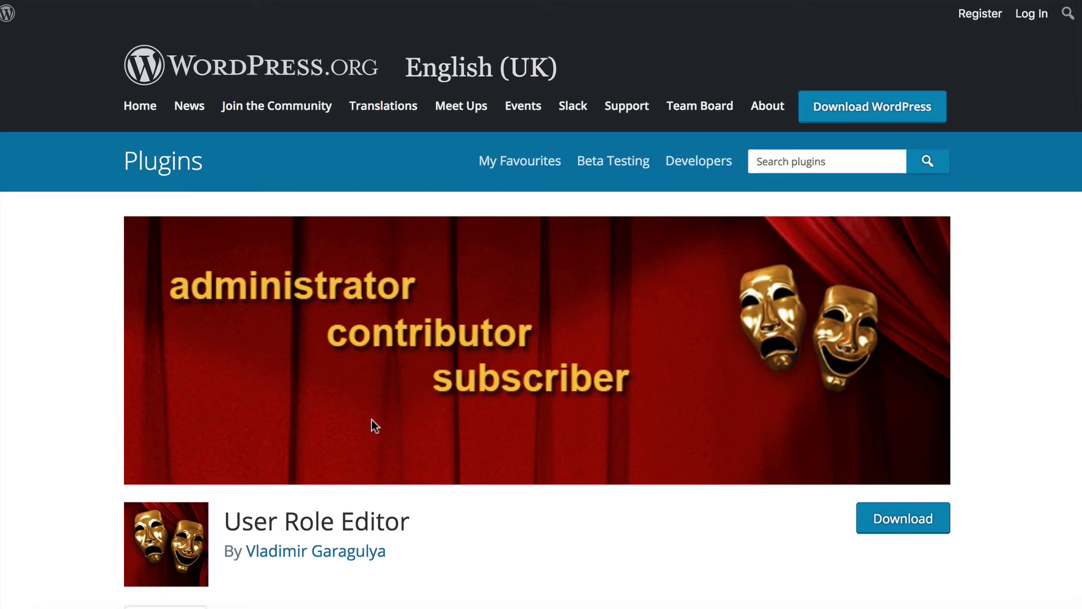